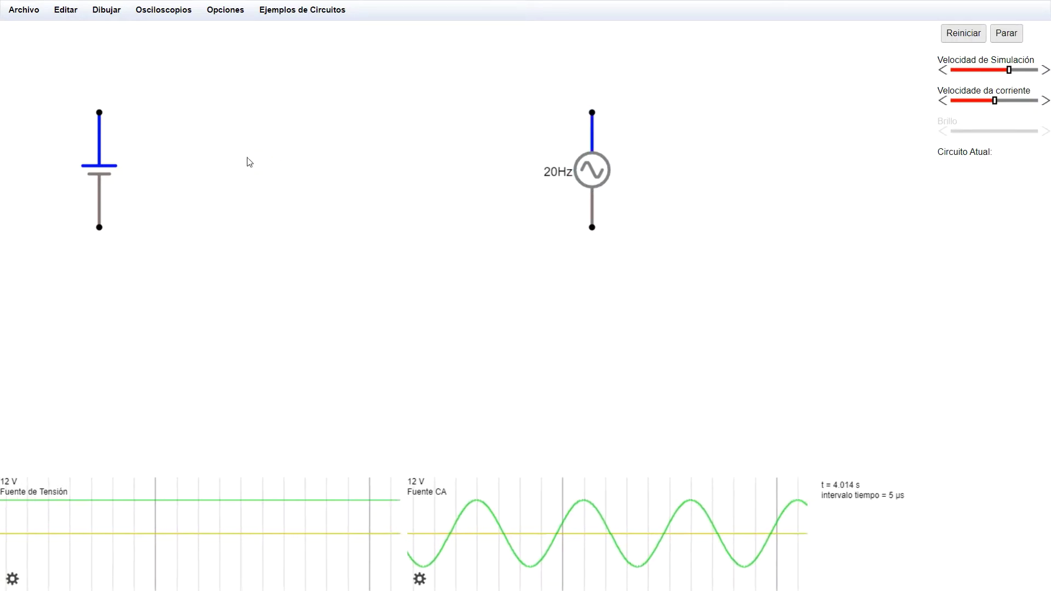
Add two vertical lamps, one beside the DC voltage source and one beside the 20 Hz AC source.
click(107, 16)
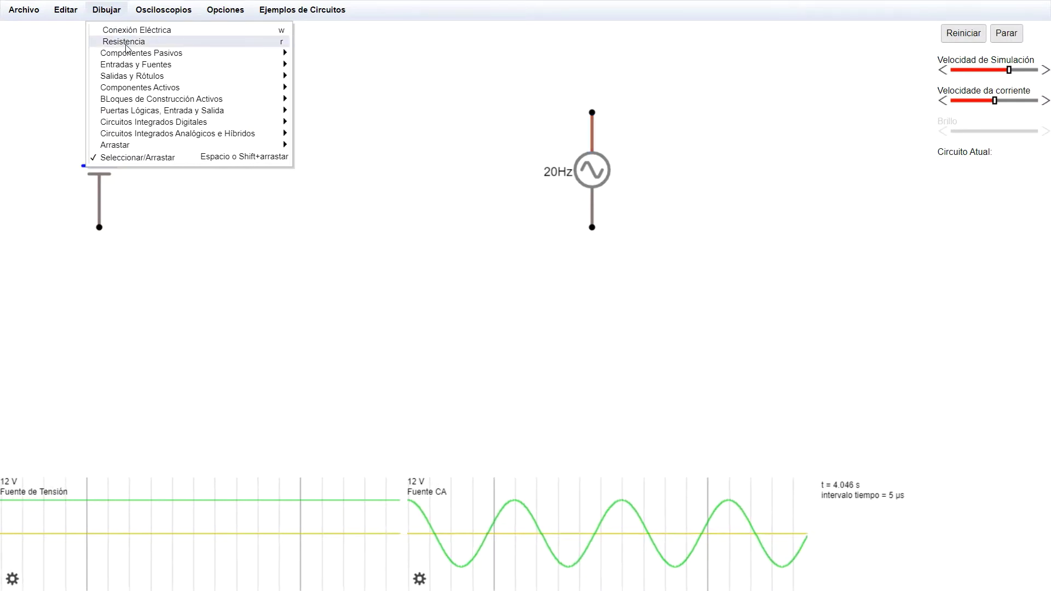
mouse_move(130, 53)
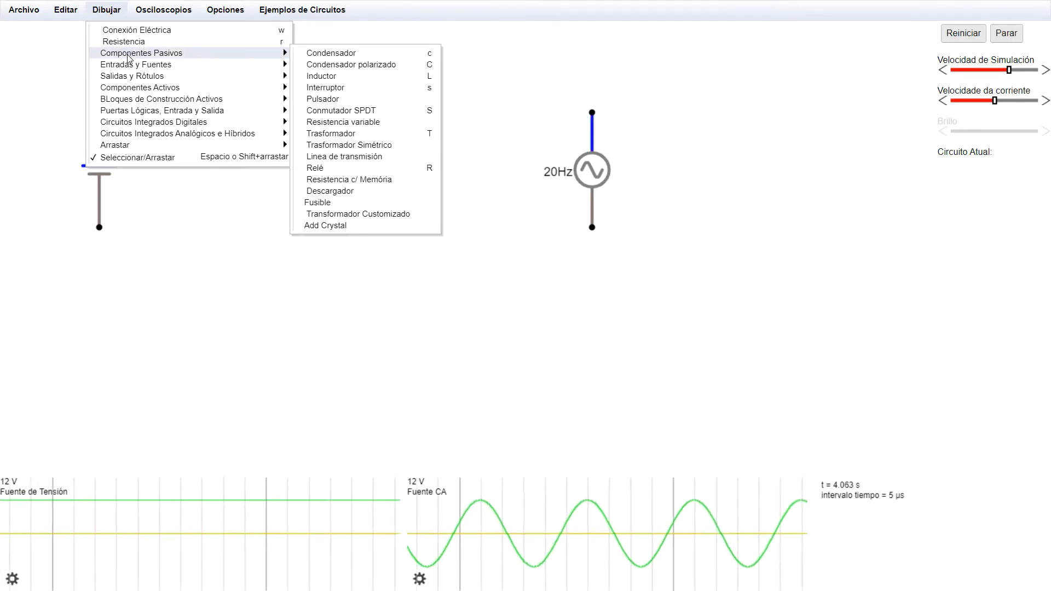
mouse_move(130, 77)
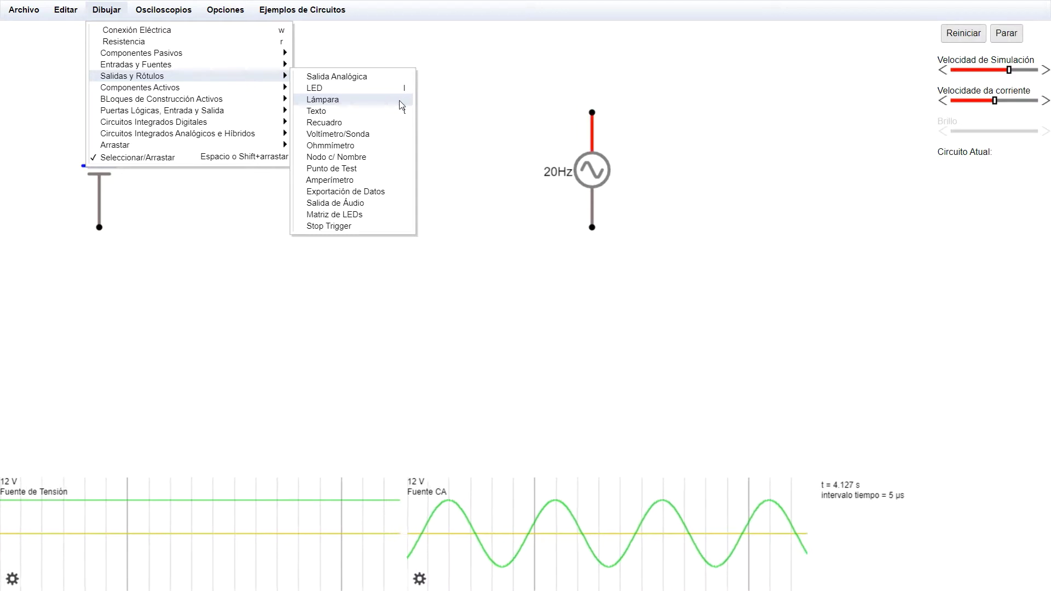
click(328, 101)
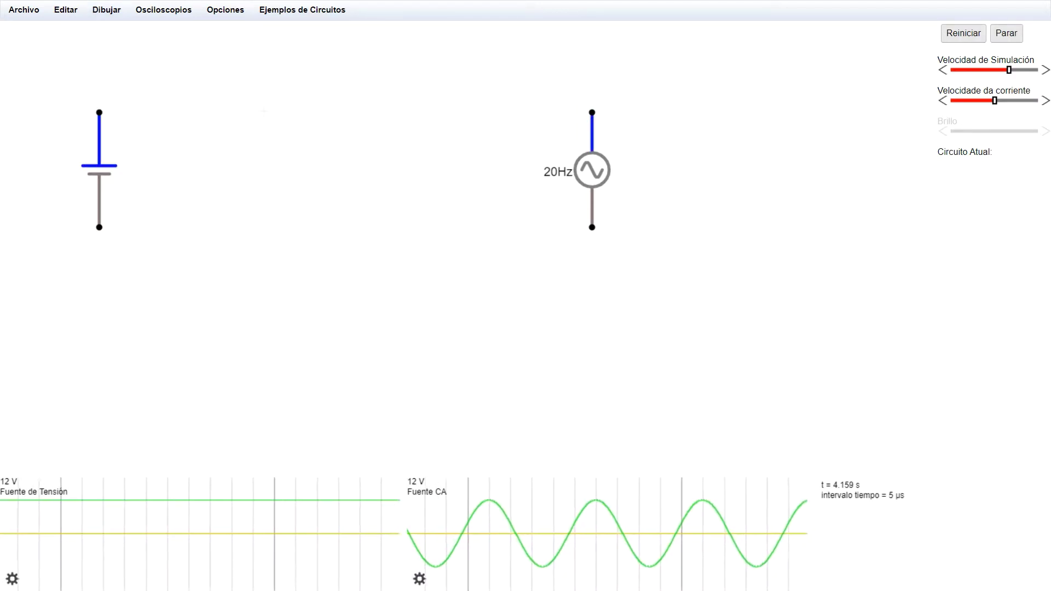
drag(263, 112, 265, 229)
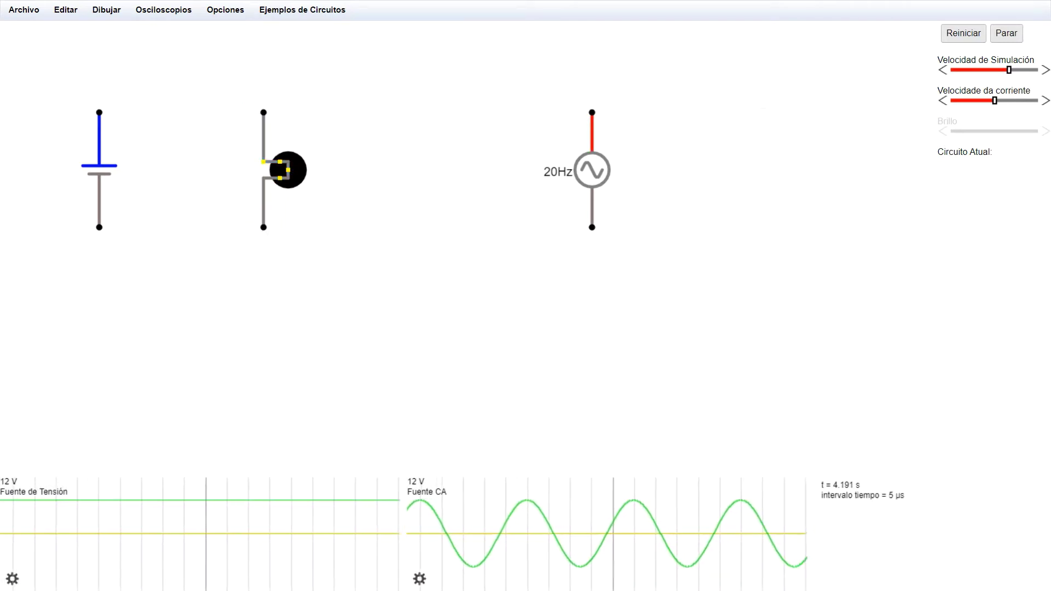
drag(773, 113, 771, 229)
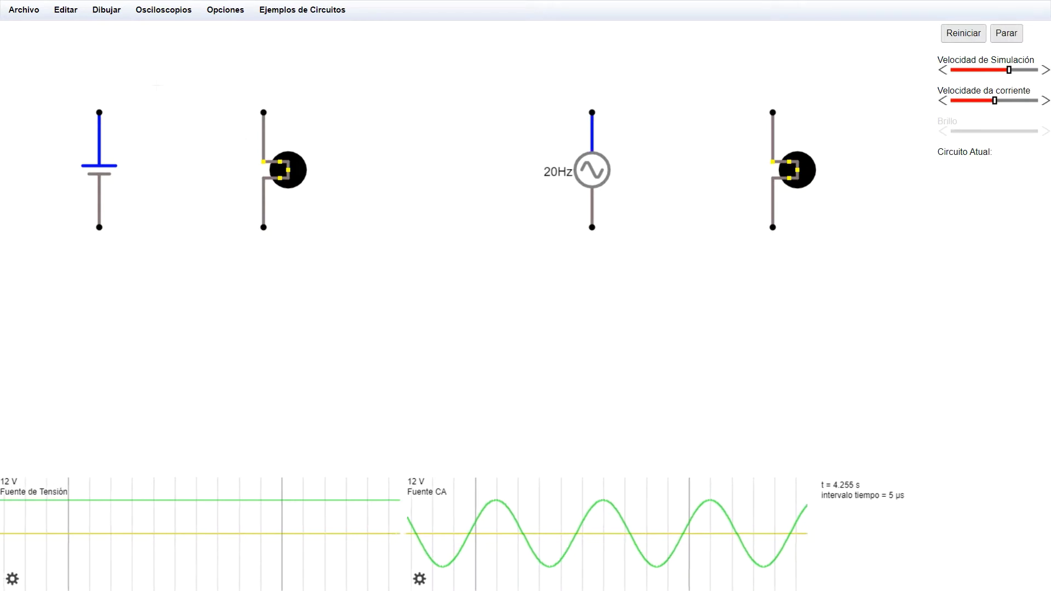
key(Escape)
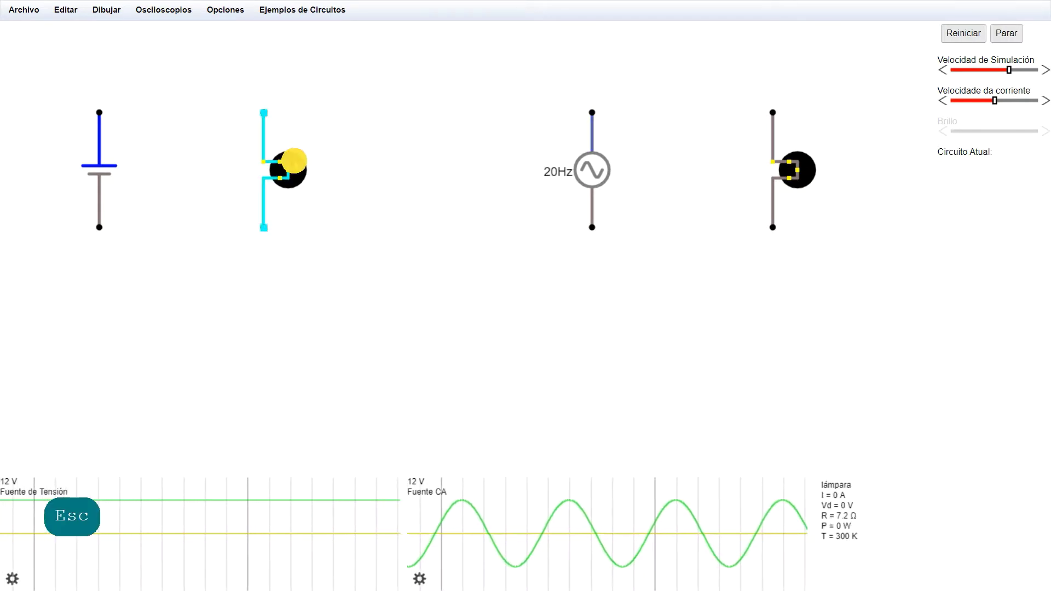
Set the lamp beside the DC source to a nominal power of 55 and a nominal voltage of 12.
double_click(295, 165)
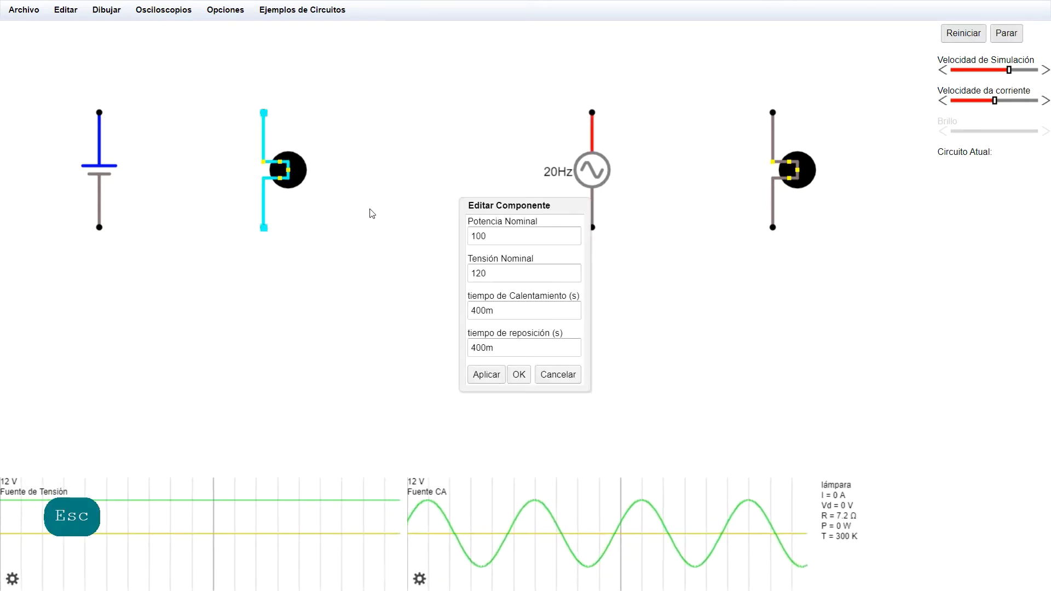
click(481, 235)
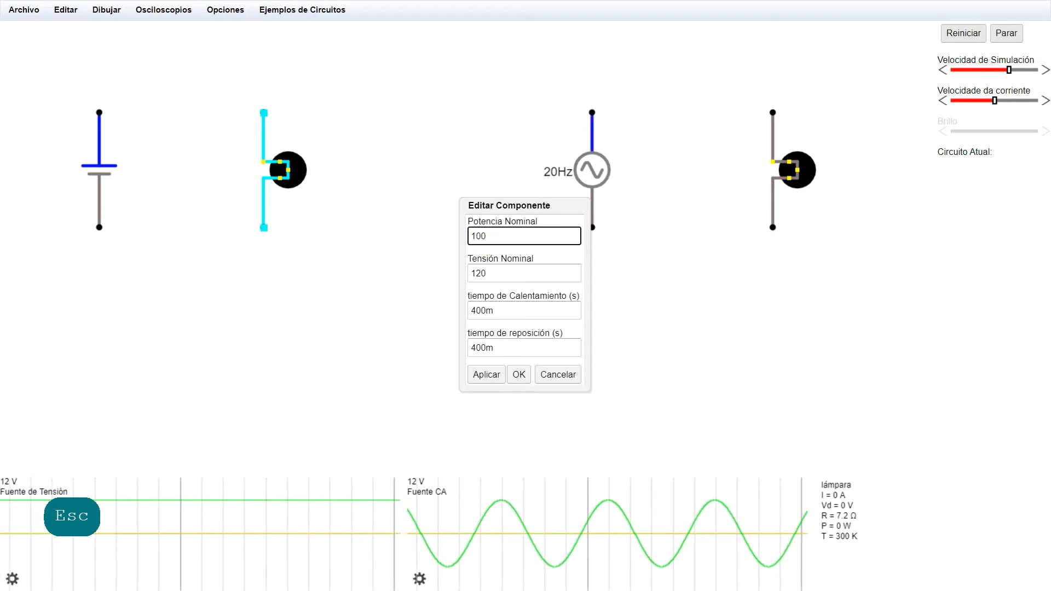
double_click(471, 235)
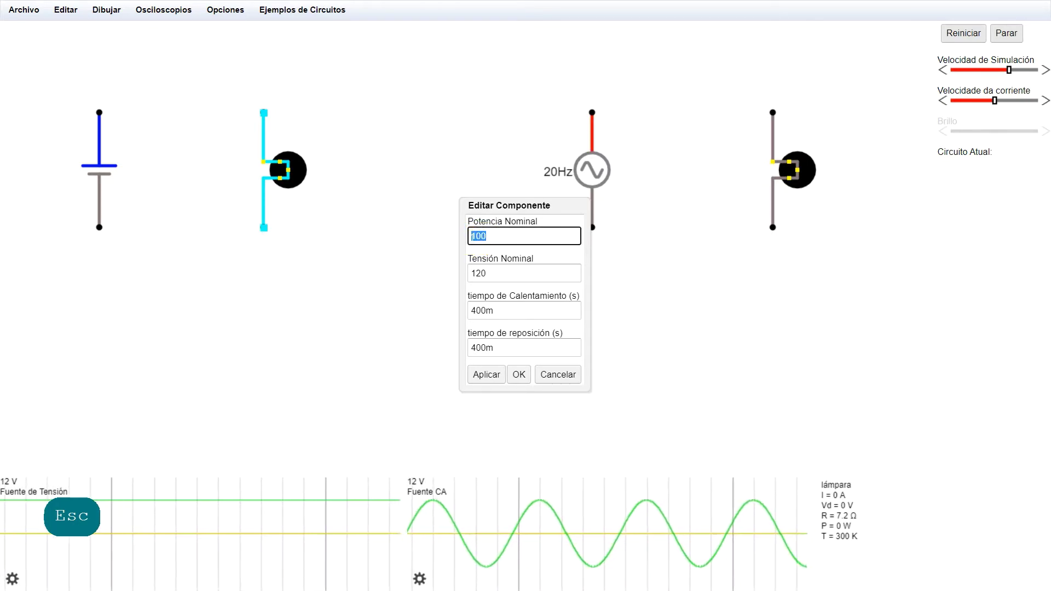
drag(493, 272, 468, 275)
text(12)
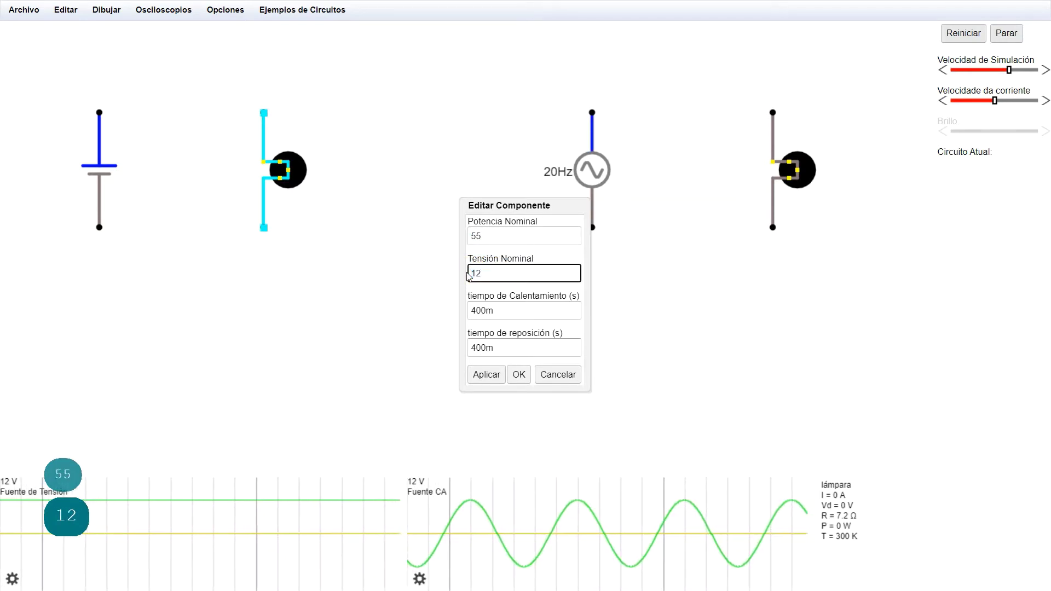
click(517, 382)
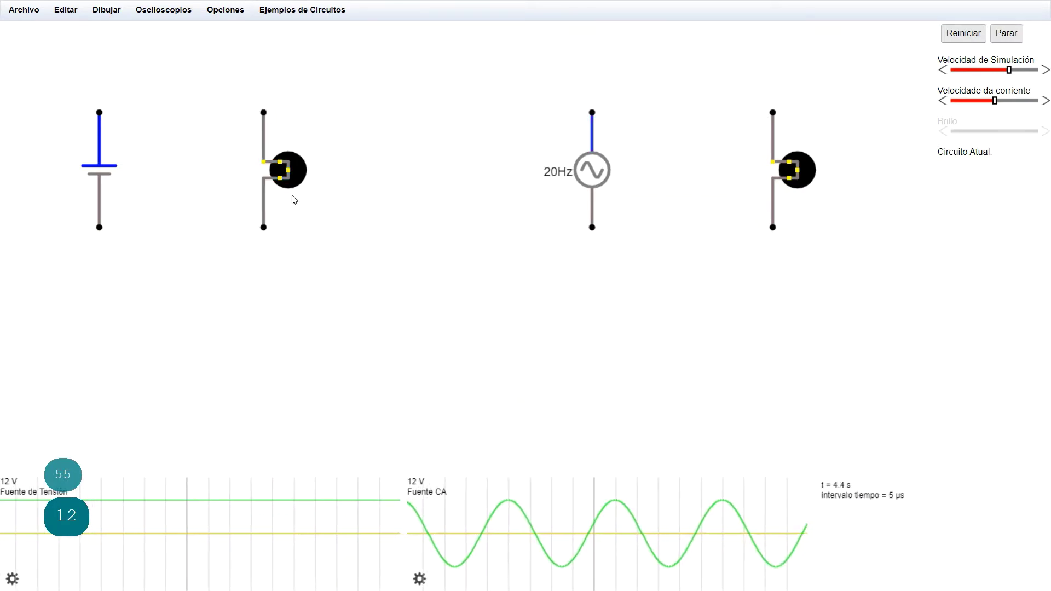
Review the warm-up and cool-down times in the properties of the lamp beside the DC source.
double_click(292, 173)
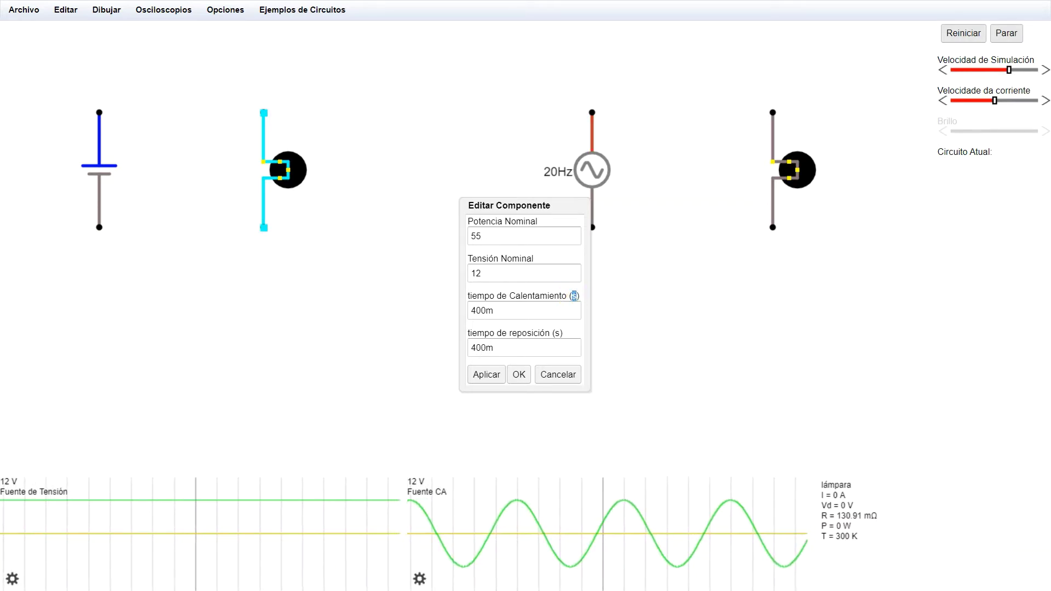
click(489, 310)
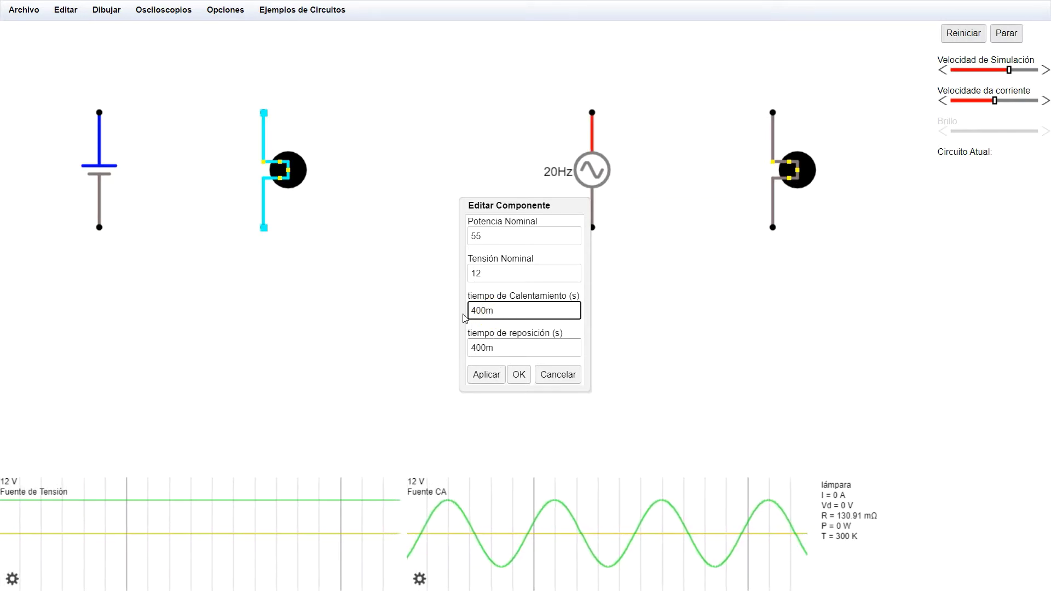
click(520, 377)
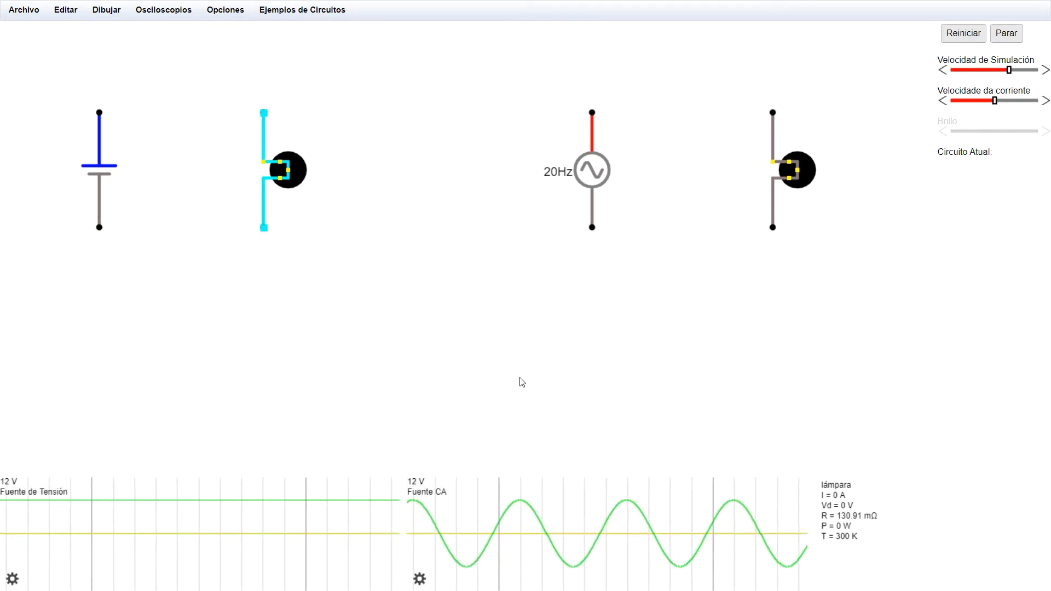
Set the lamp beside the AC source to a nominal power of 55 and a nominal voltage of 12.
double_click(802, 174)
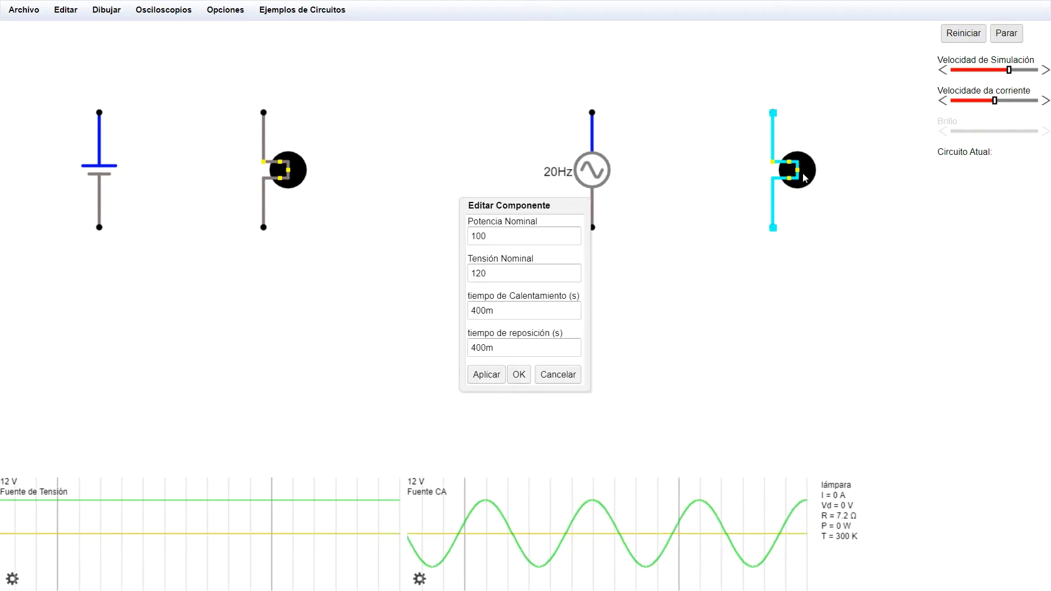
drag(509, 241, 462, 277)
text(55)
text(1)
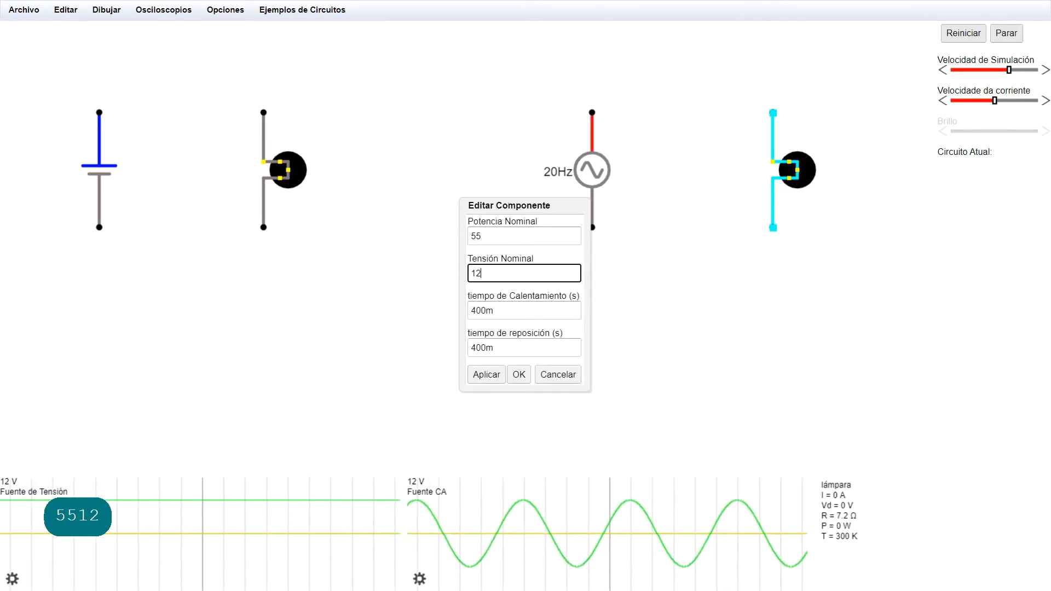
click(517, 377)
Wire the lower terminal of the DC source to the lower terminal of its lamp.
click(444, 312)
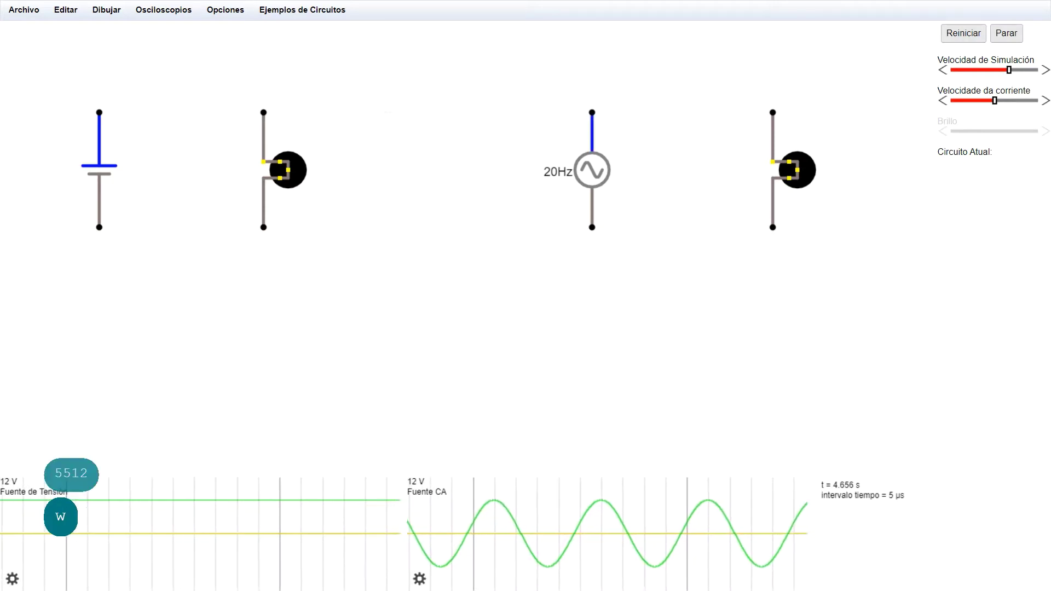
drag(99, 227, 263, 227)
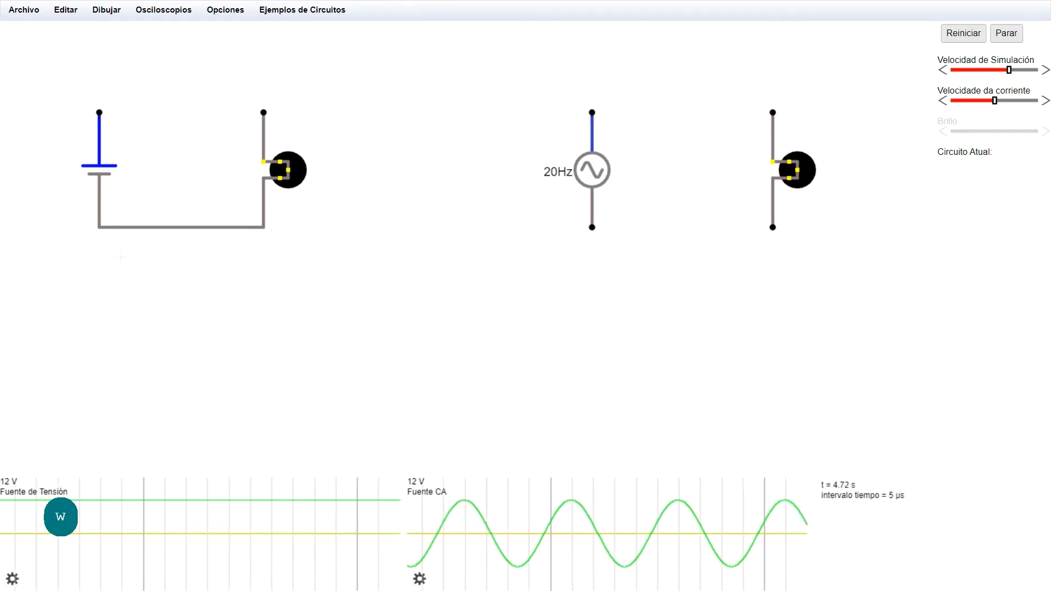
Add a text label reading "Cto DC" below the DC source and lamp.
click(104, 11)
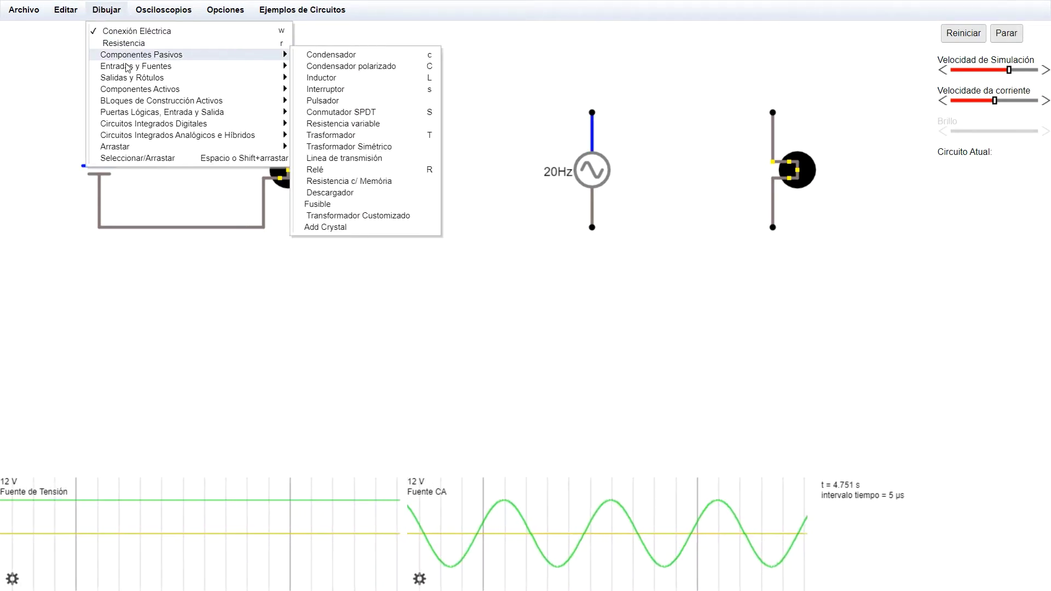
mouse_move(134, 83)
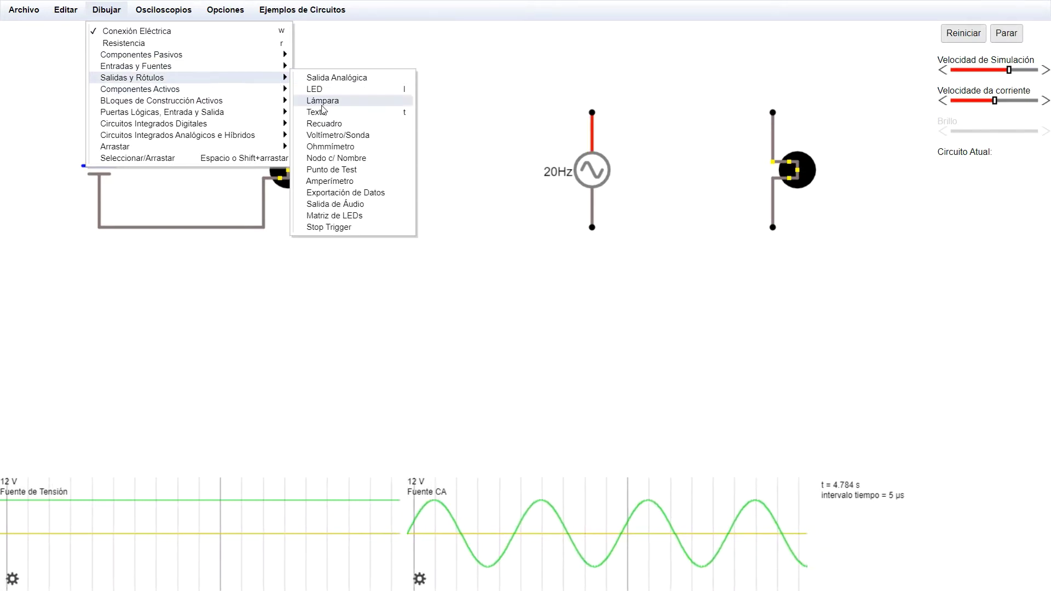
key(t)
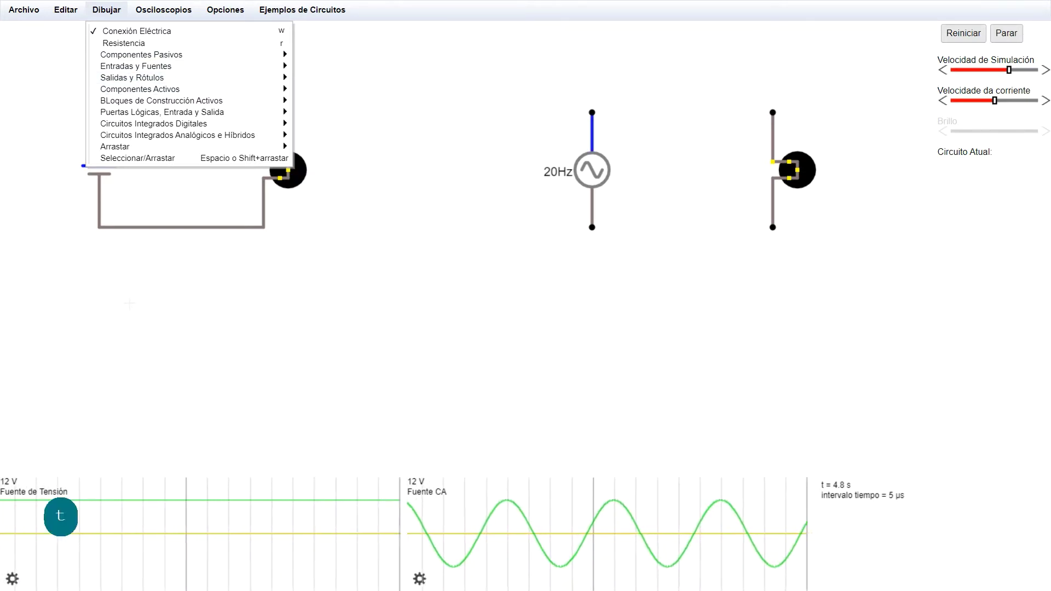
click(129, 299)
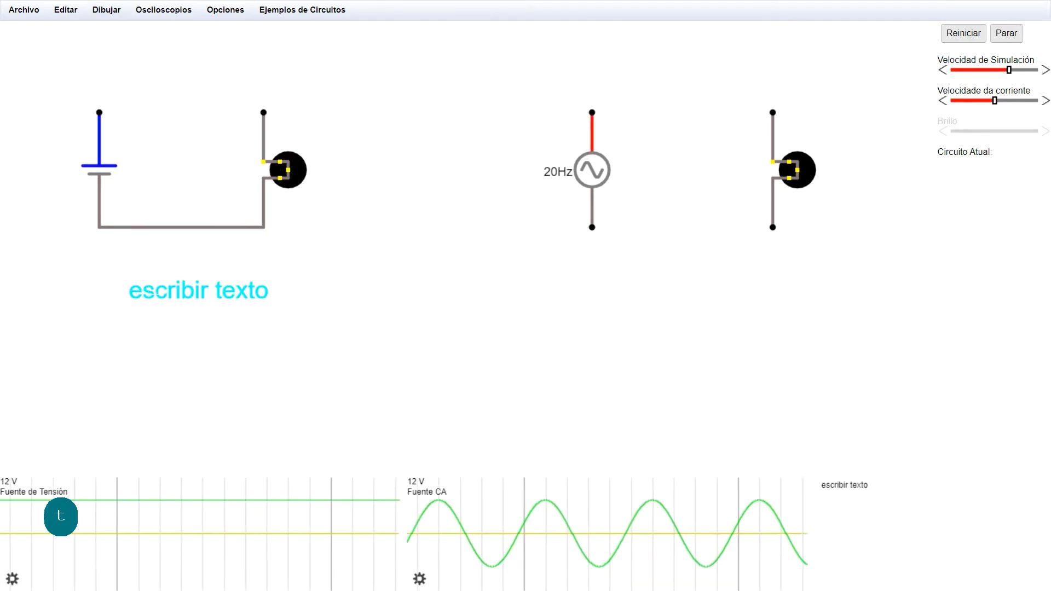
double_click(156, 295)
drag(491, 251, 448, 251)
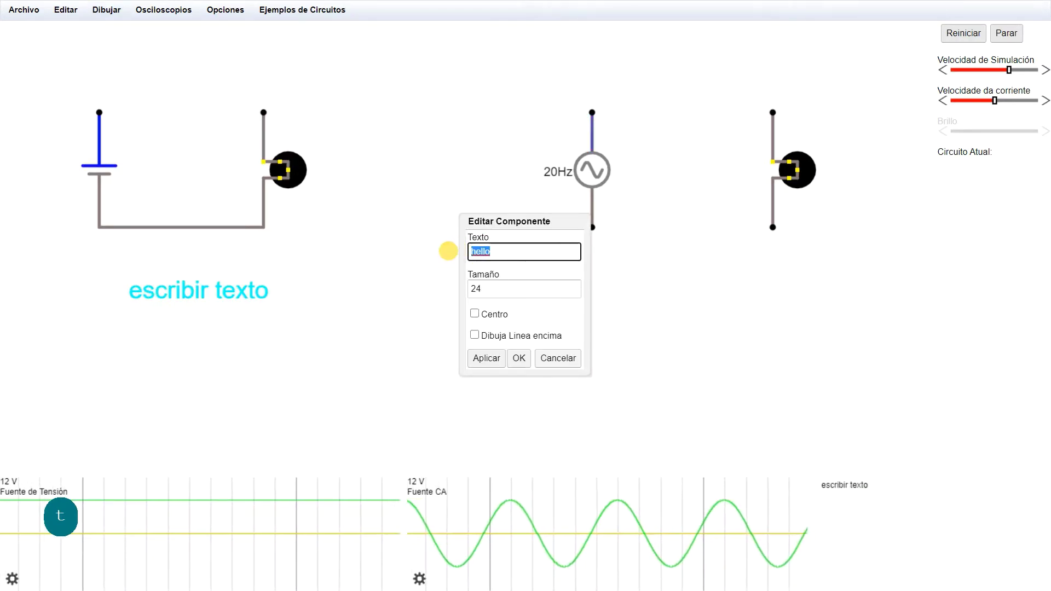
text(ct)
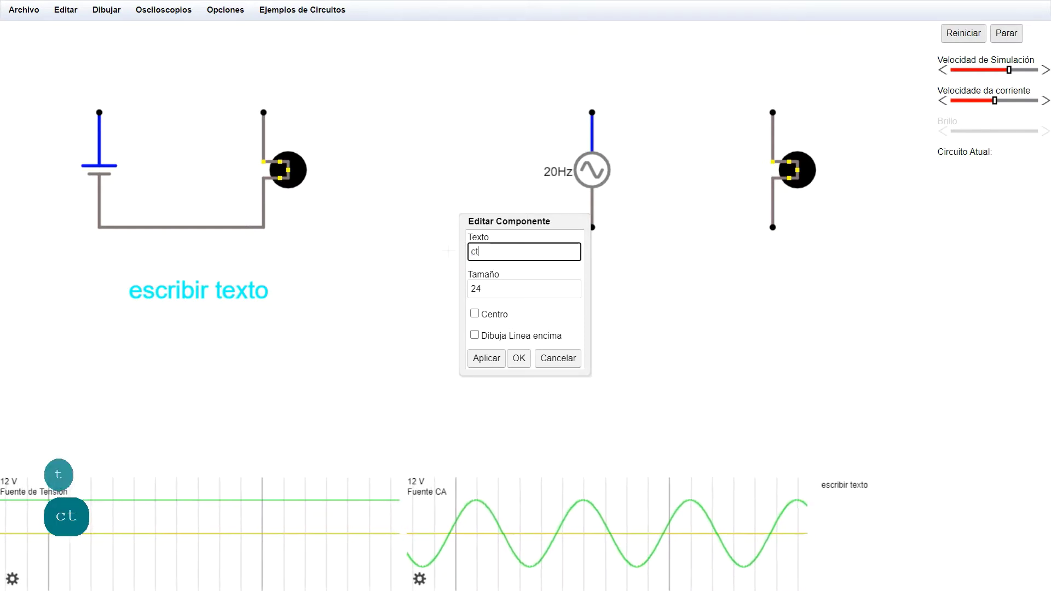
key(BackSpace)
key(BackSpace)
text(Cto )
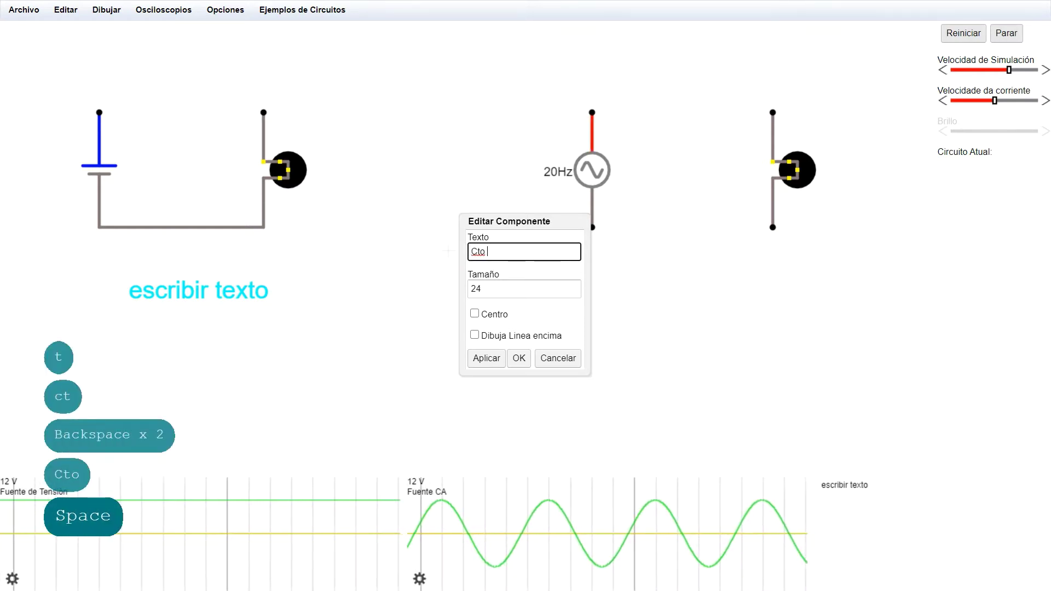
text(DC)
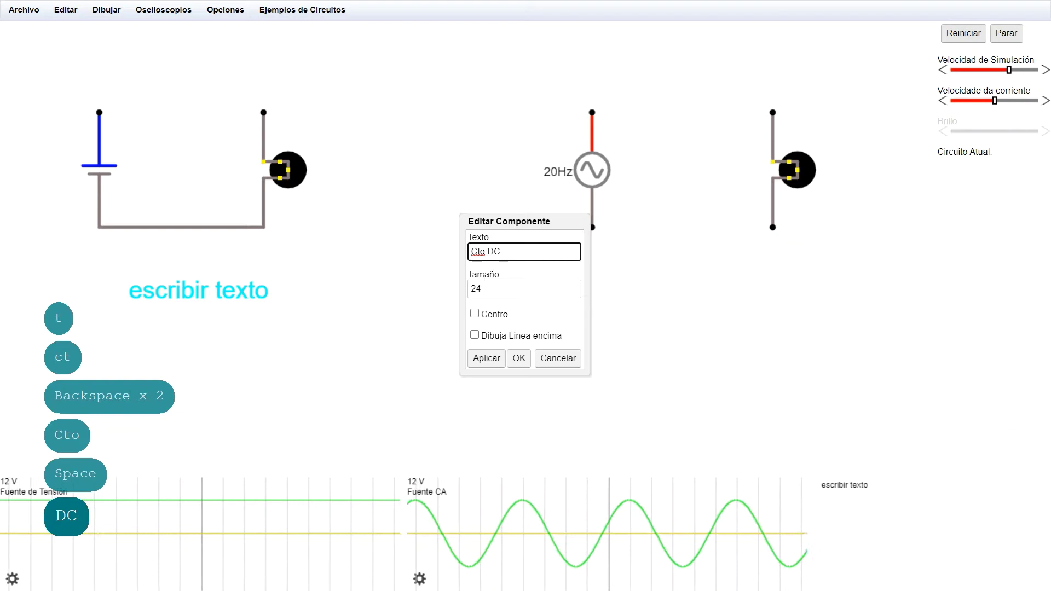
click(511, 359)
Add a second text label reading "Cto AC" below the AC source and lamp.
drag(187, 289, 613, 306)
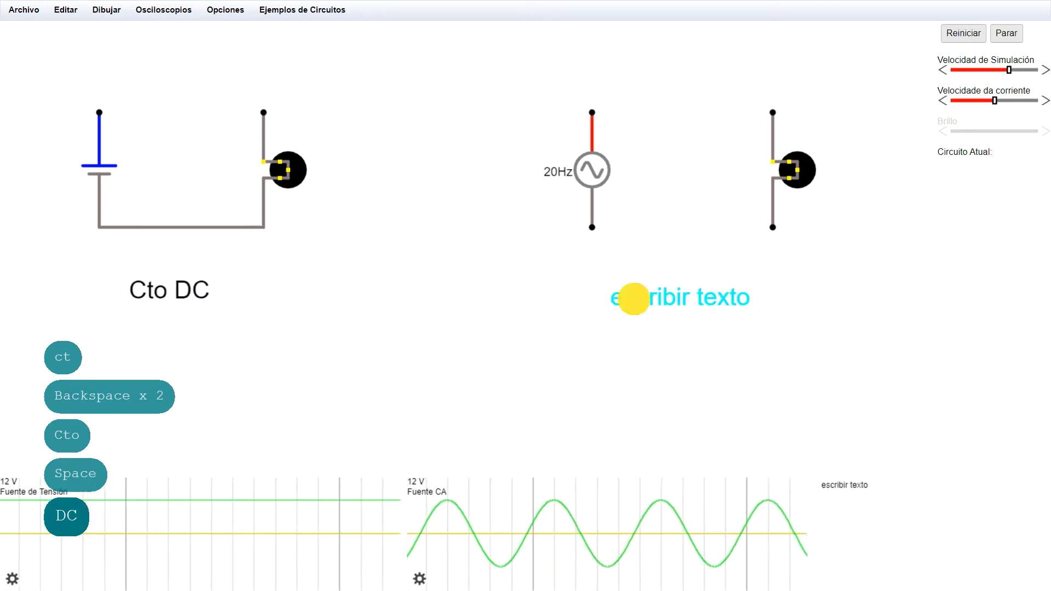
double_click(633, 298)
drag(492, 252, 453, 253)
text(Cto AC)
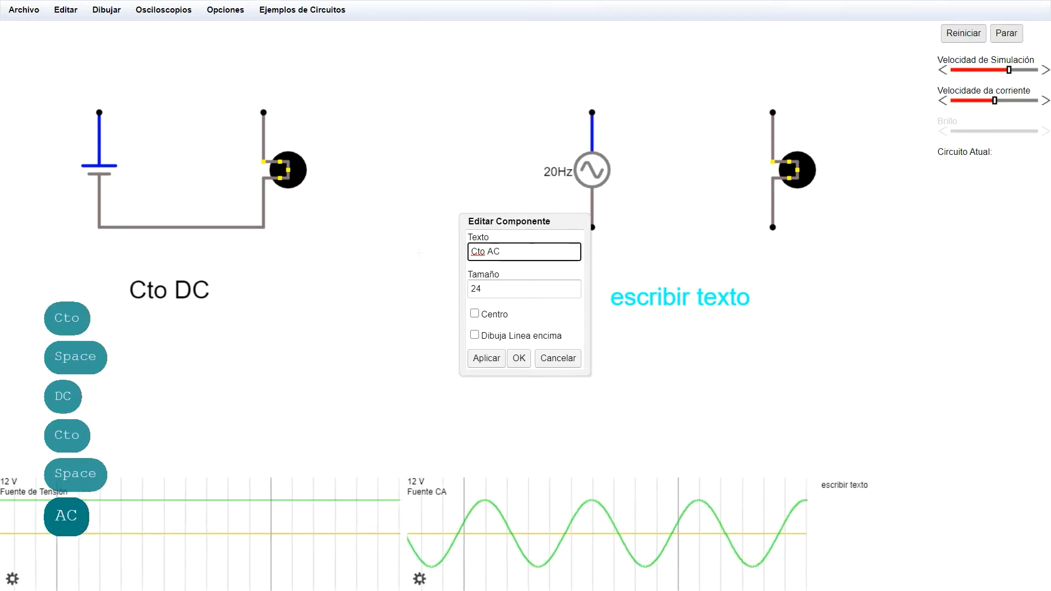
click(518, 358)
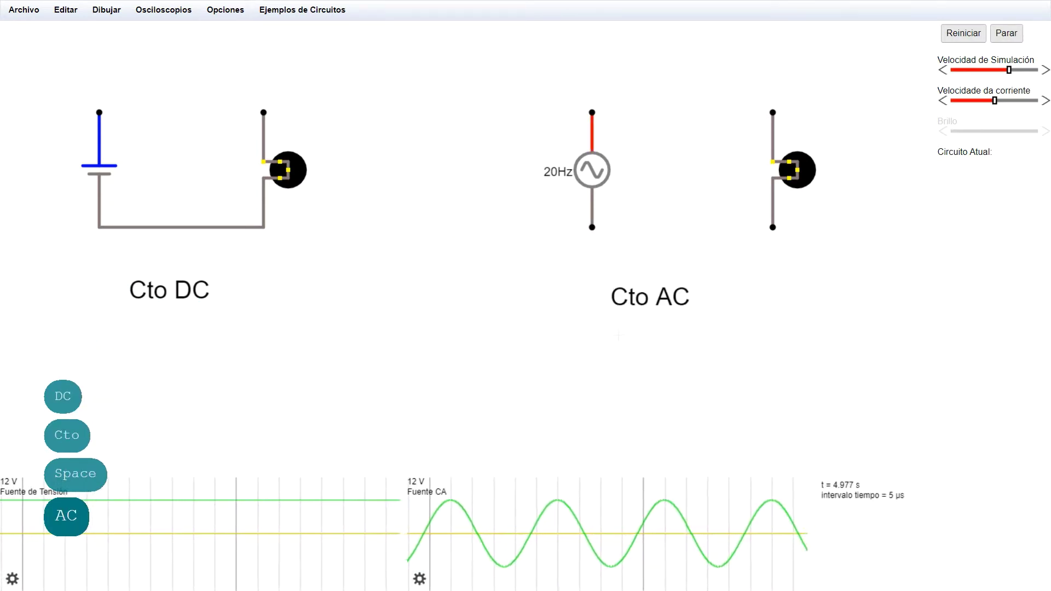
key(Escape)
Reposition the "Cto AC" and "Cto DC" labels so each sits centred under its circuit.
drag(667, 296, 708, 301)
drag(201, 290, 210, 295)
click(422, 330)
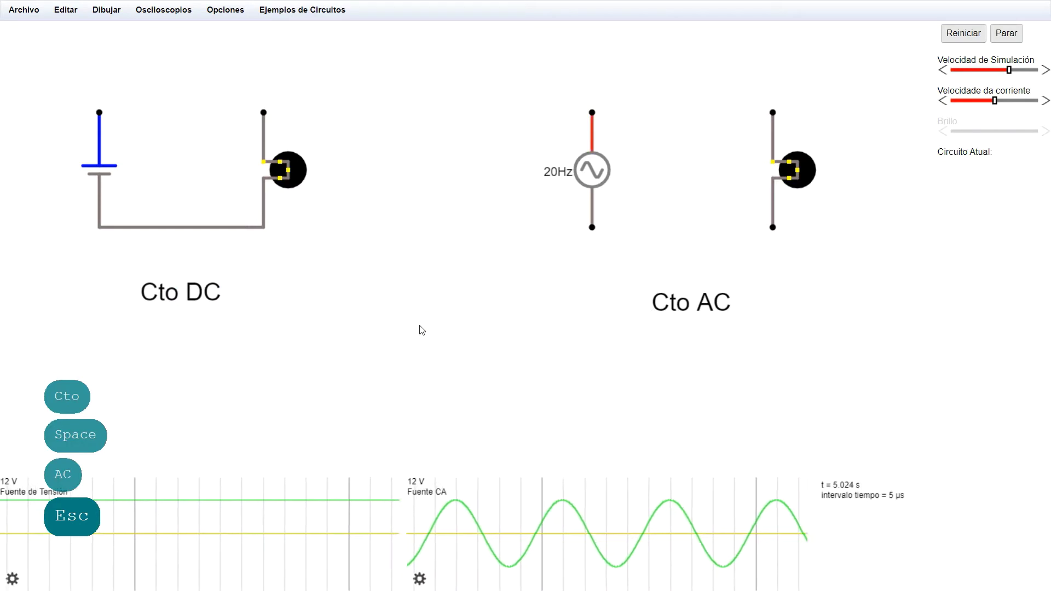
Wire the lower terminal of the AC source to the lower terminal of its lamp.
key(w)
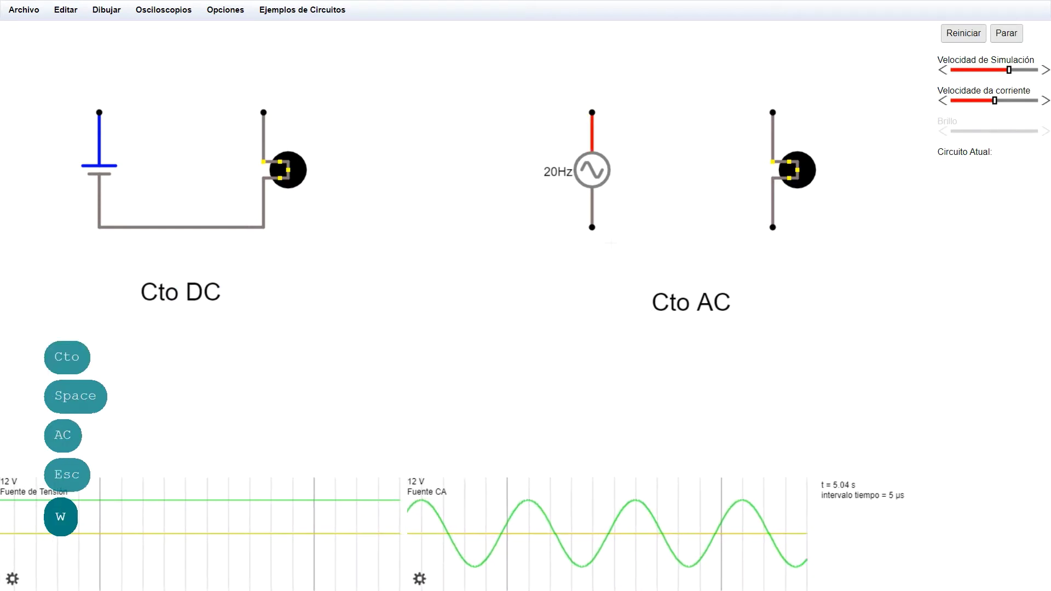
drag(592, 227, 772, 227)
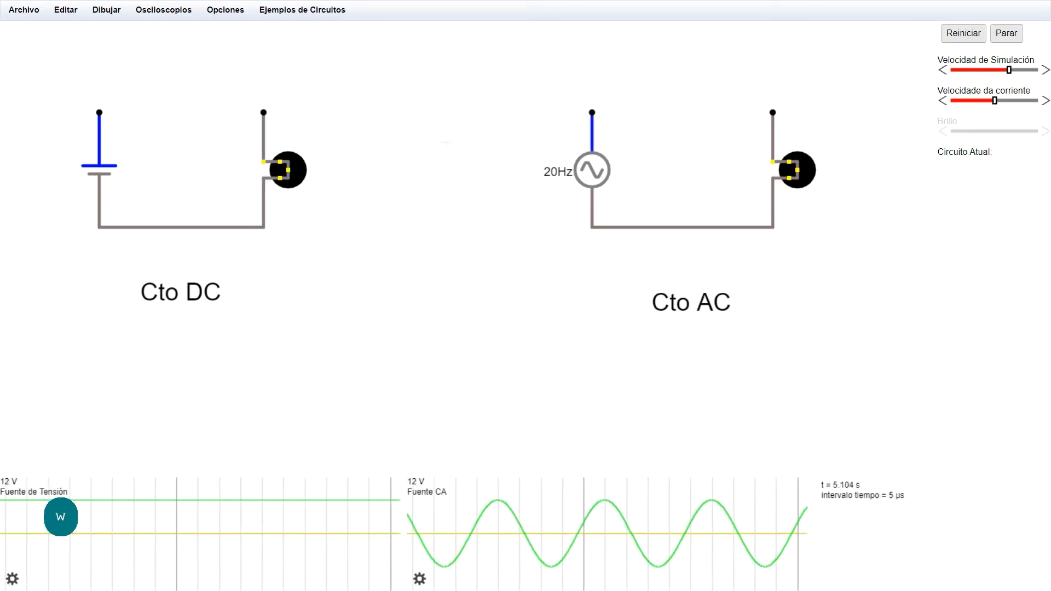
Add a switch between the upper terminals of the DC source and its lamp, and set it open.
drag(99, 112, 263, 113)
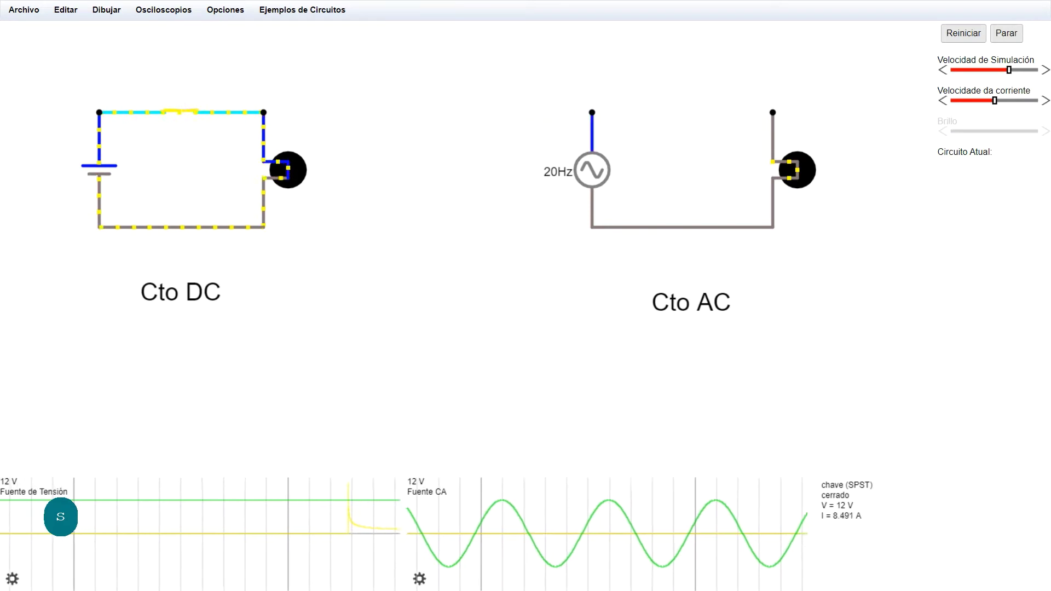
key(Escape)
click(185, 114)
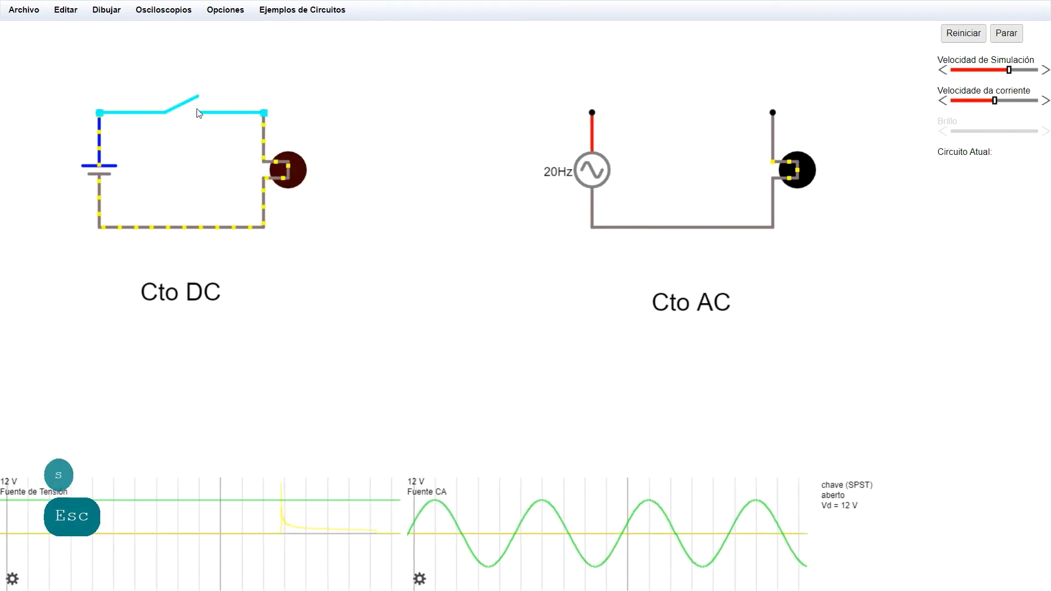
Copy the open switch of the DC circuit and paste a duplicate in the empty area between the two circuits.
click(106, 62)
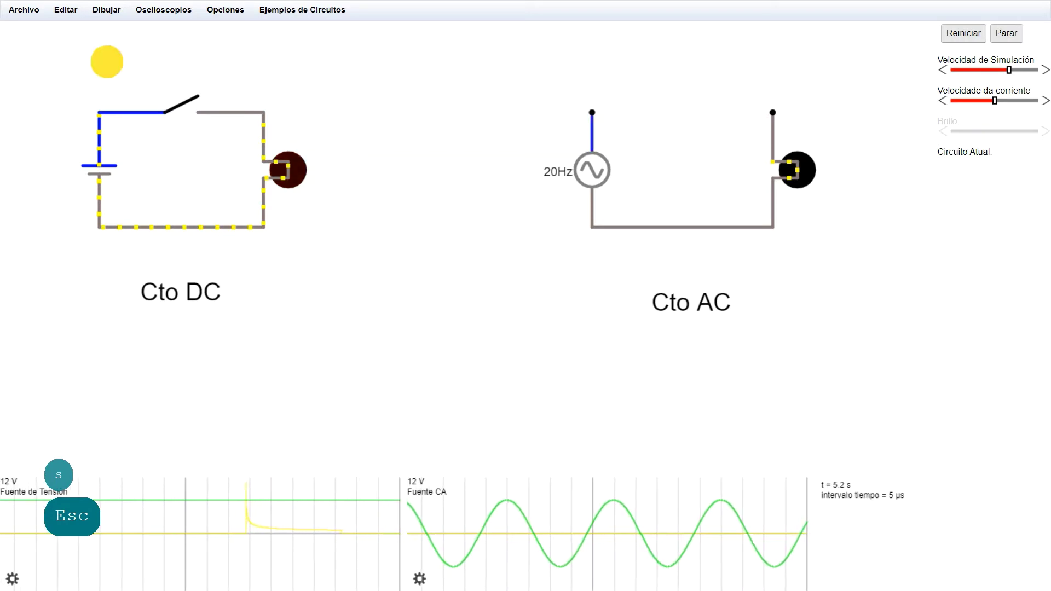
drag(107, 61, 232, 141)
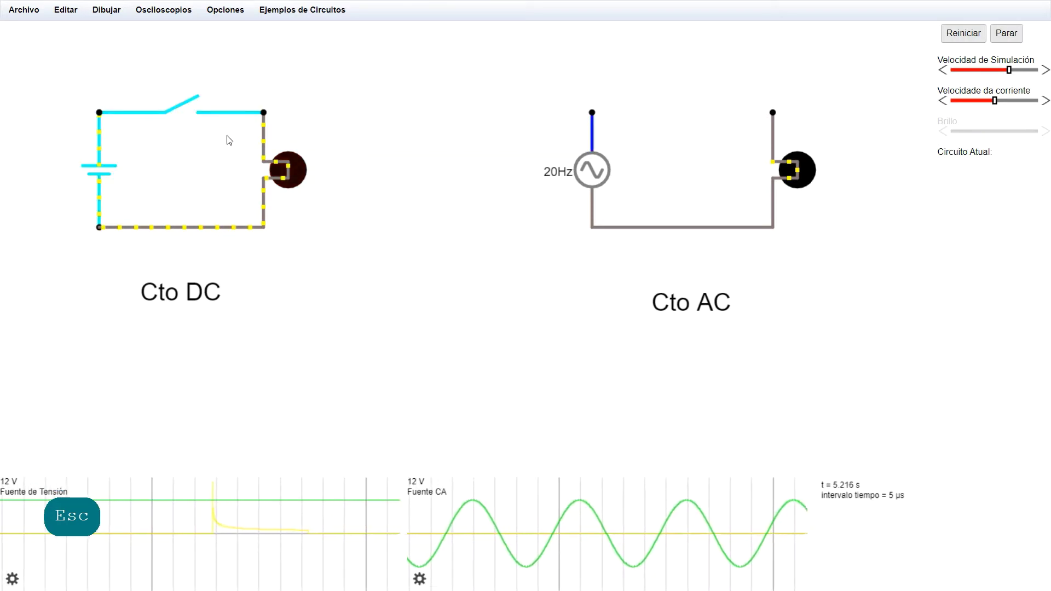
right_click(211, 116)
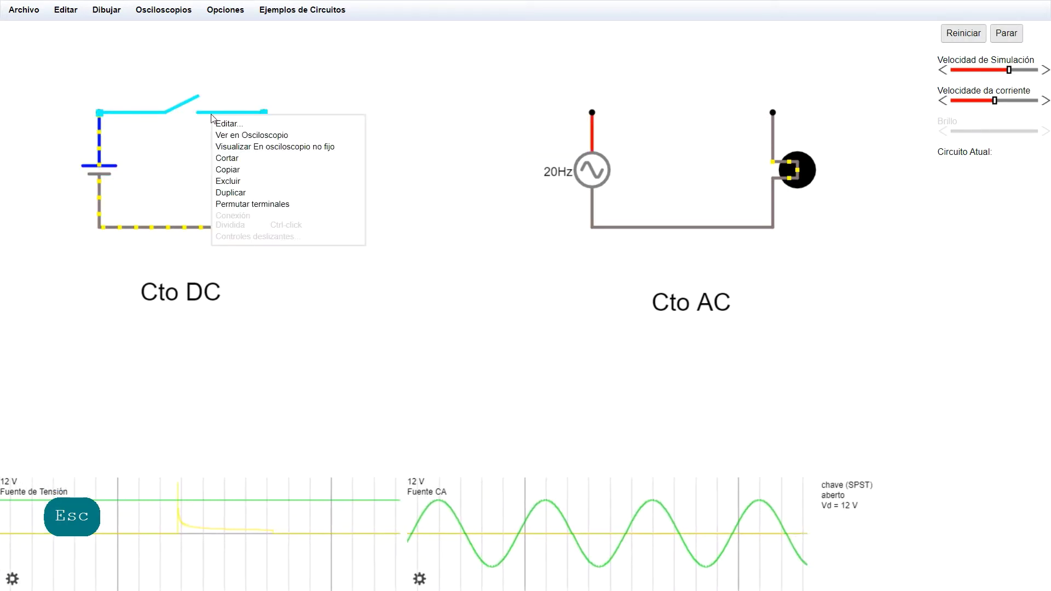
click(229, 169)
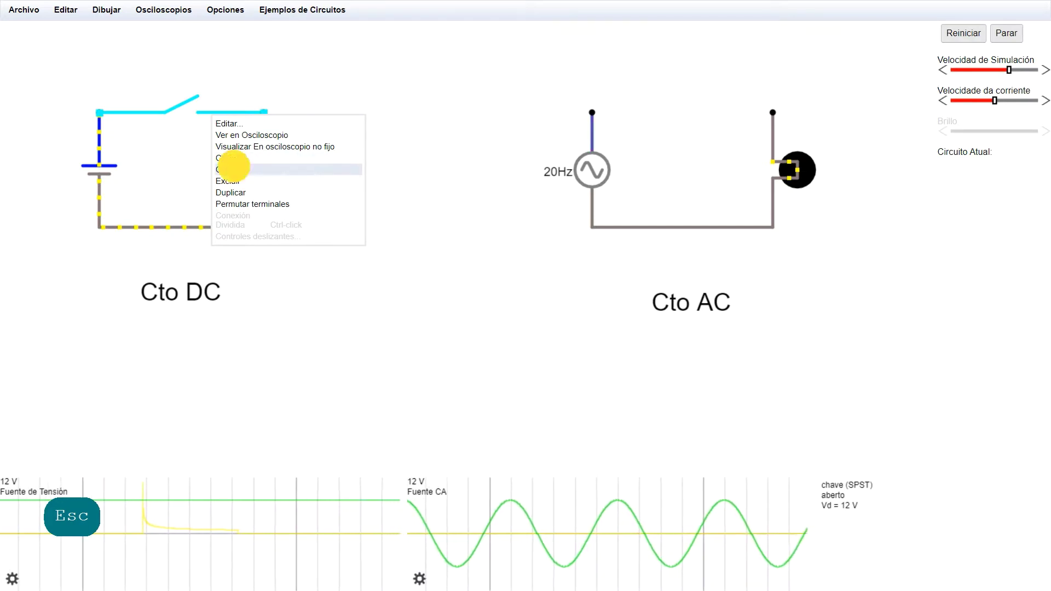
right_click(437, 107)
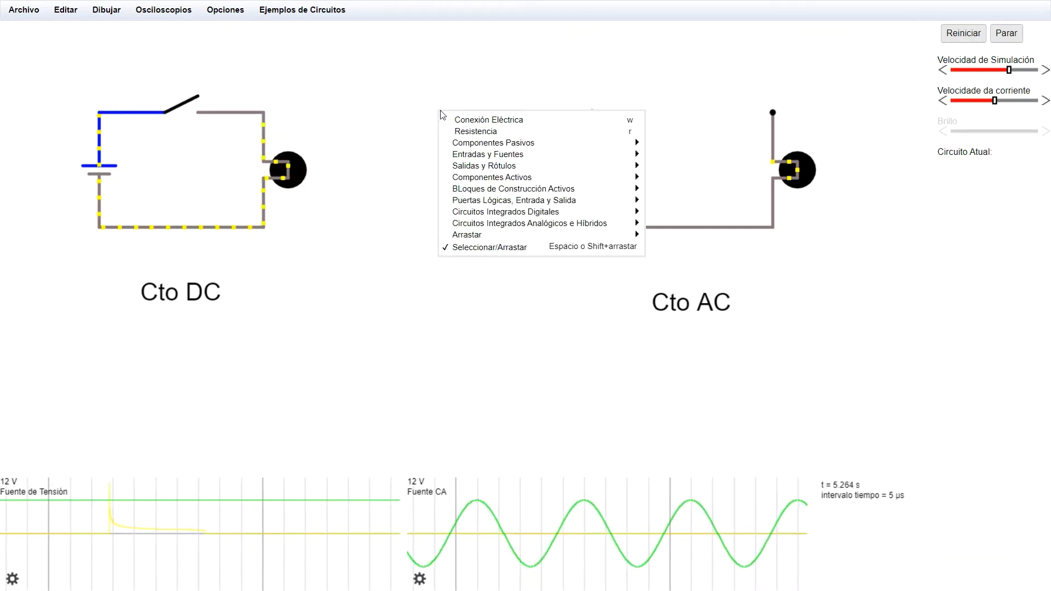
click(415, 94)
key(ctrl+v)
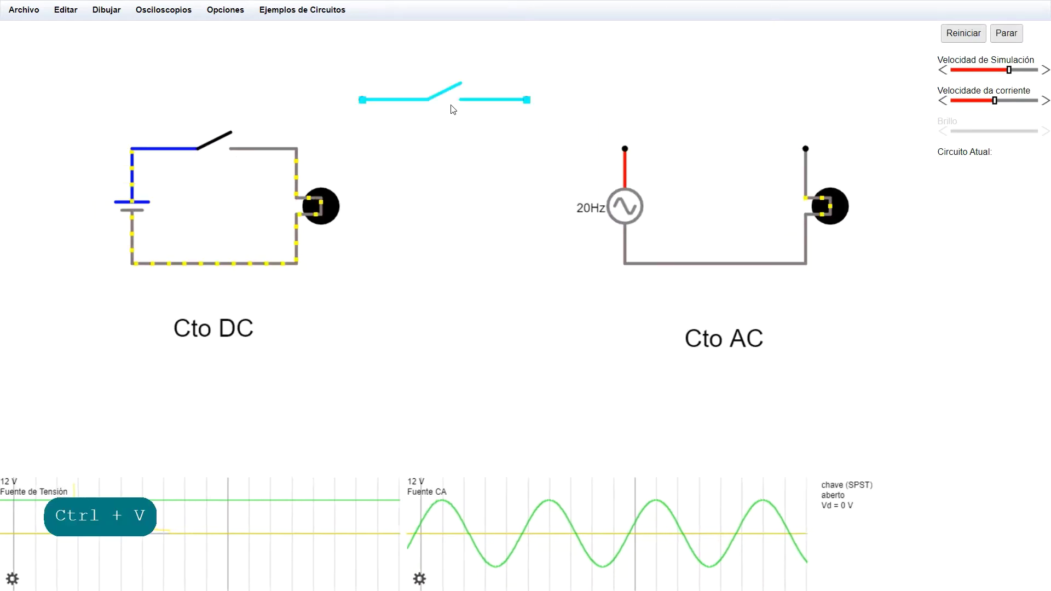
Move the duplicate switch to the AC circuit and connect it between the upper terminals of the source and lamp.
mouse_move(435, 103)
mouse_down()
mouse_move(654, 132)
mouse_move(640, 103)
mouse_move(651, 101)
mouse_up()
click(657, 97)
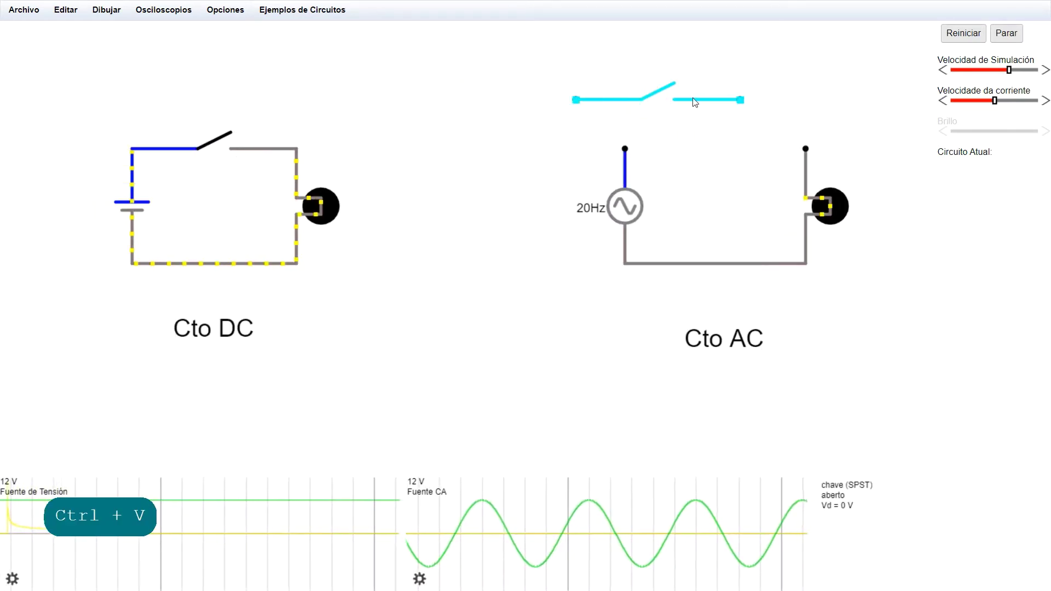
drag(734, 104, 801, 154)
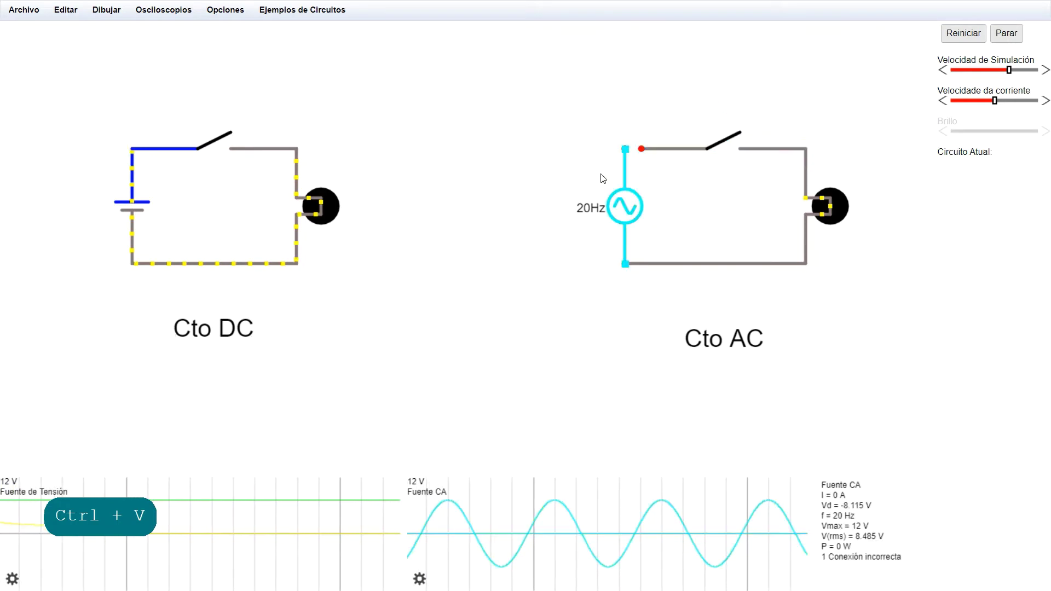
mouse_move(636, 150)
mouse_down()
mouse_move(655, 145)
mouse_move(592, 164)
mouse_move(675, 143)
mouse_move(594, 149)
mouse_move(625, 153)
mouse_up()
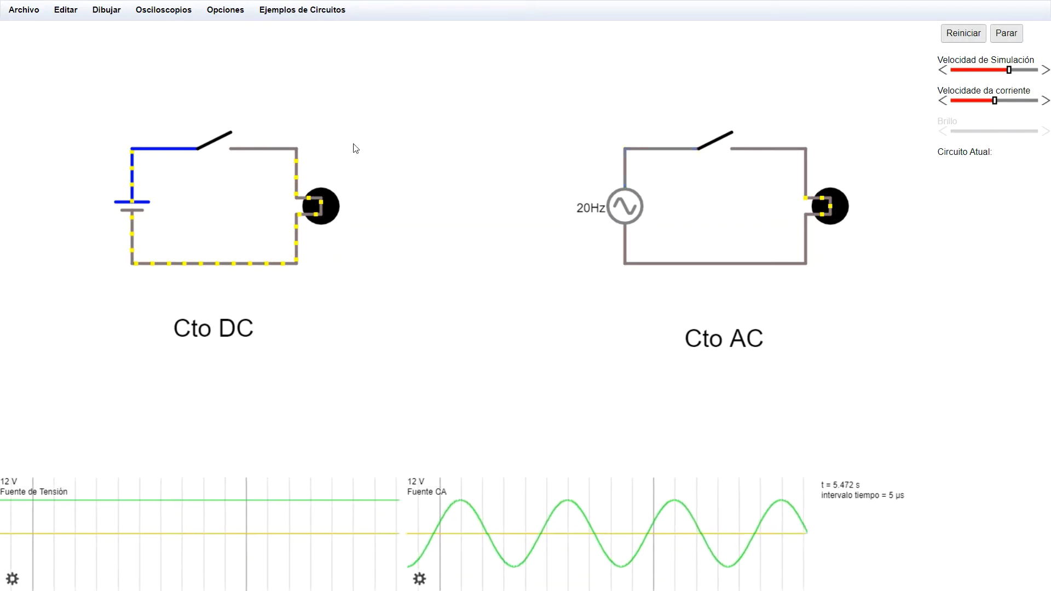
Close the switch in the DC circuit and turn off the white background.
click(218, 146)
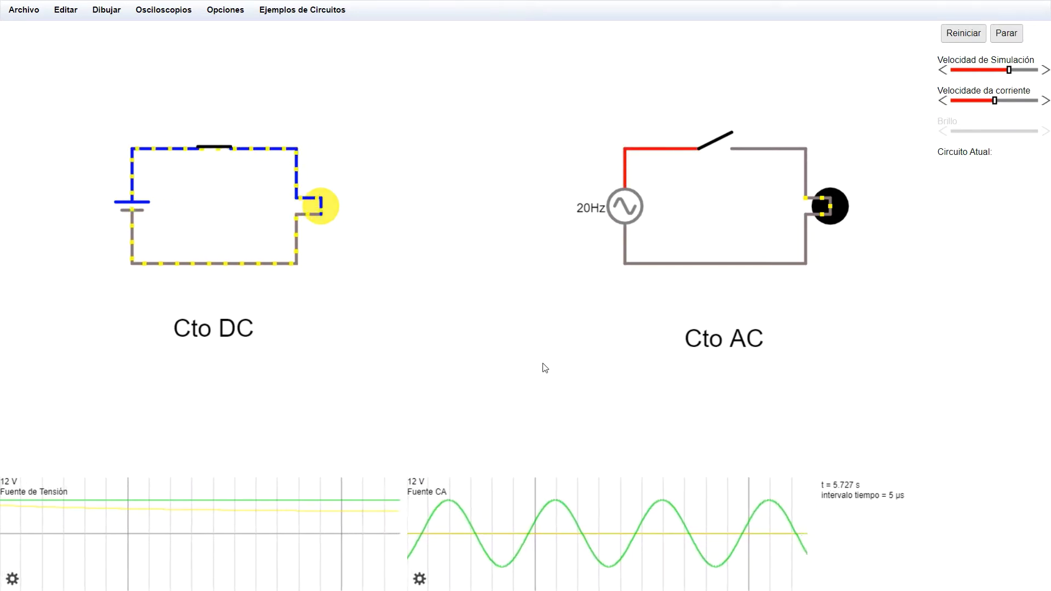
mouse_move(332, 218)
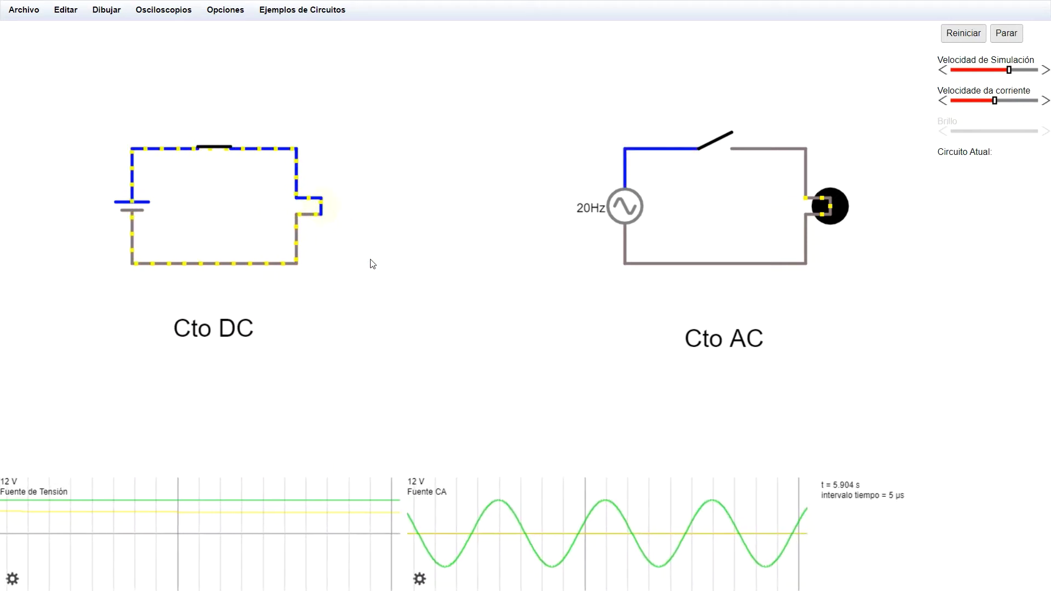
click(235, 20)
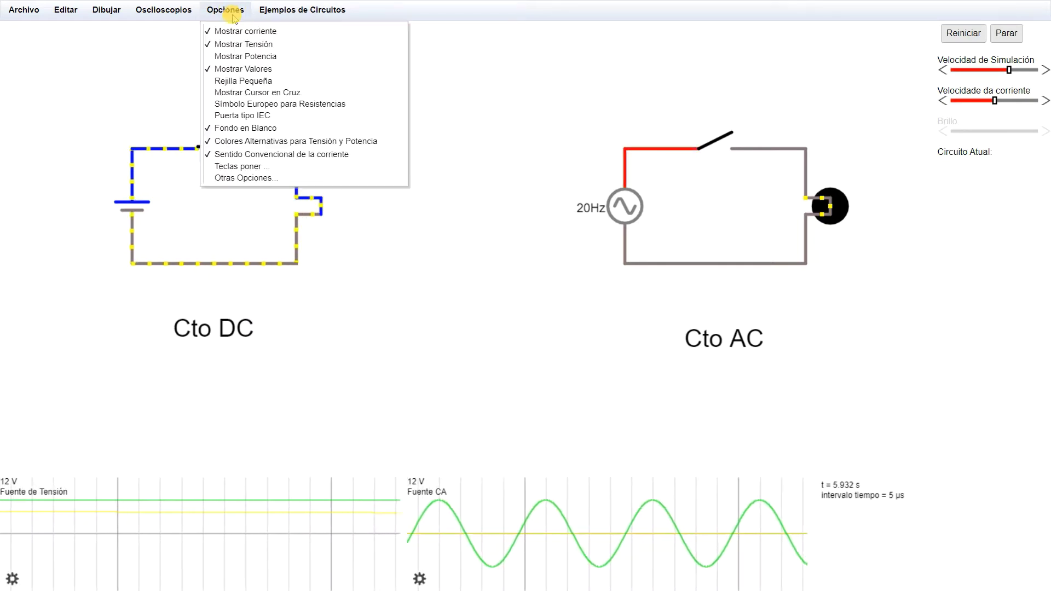
click(252, 128)
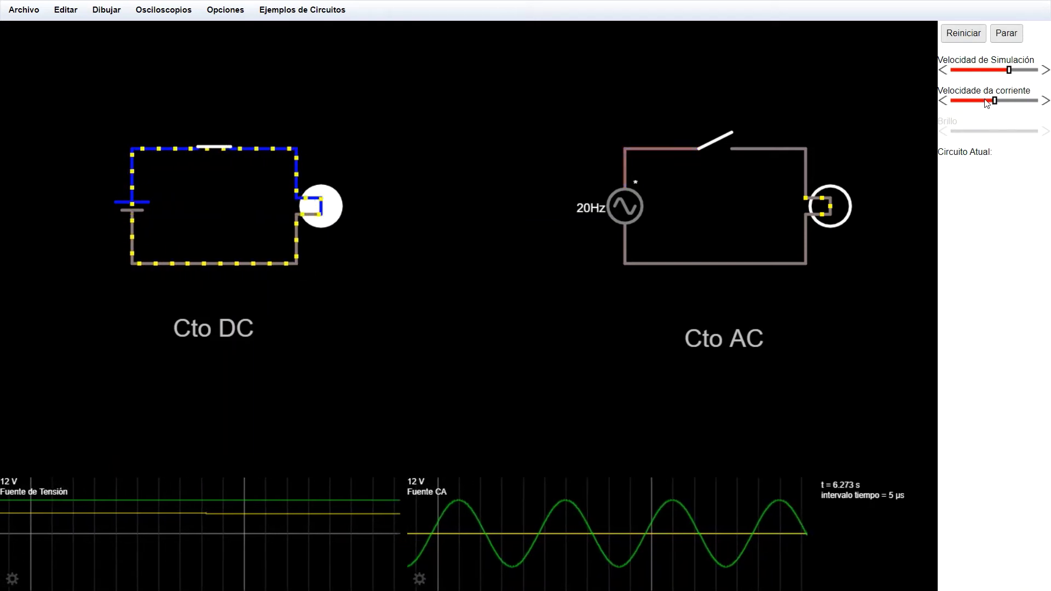
Reduce the current animation speed to about a third of its range to follow the flow in the DC circuit.
drag(995, 101, 972, 100)
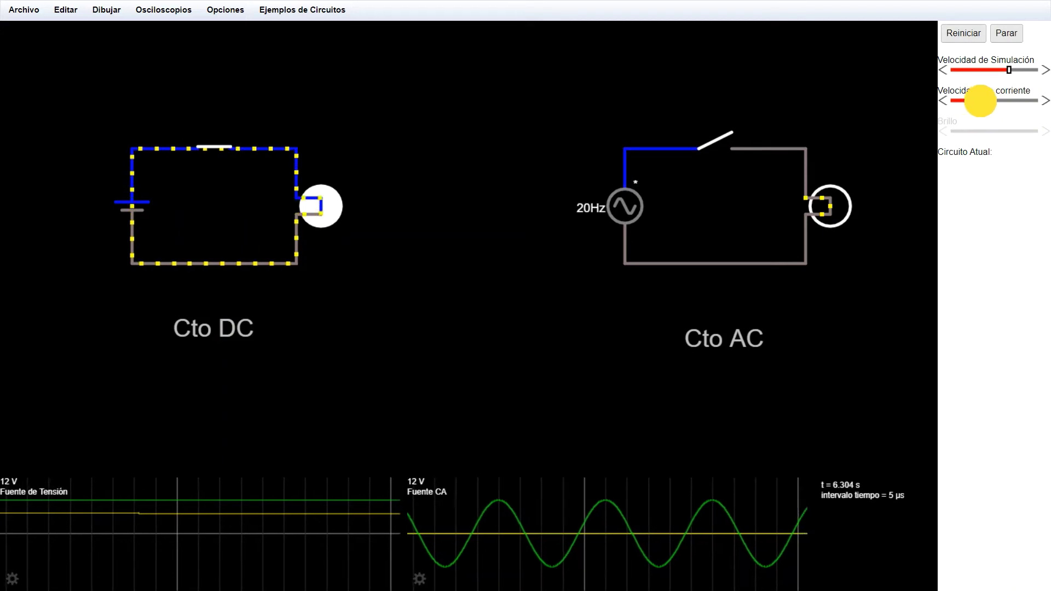
drag(978, 101, 979, 100)
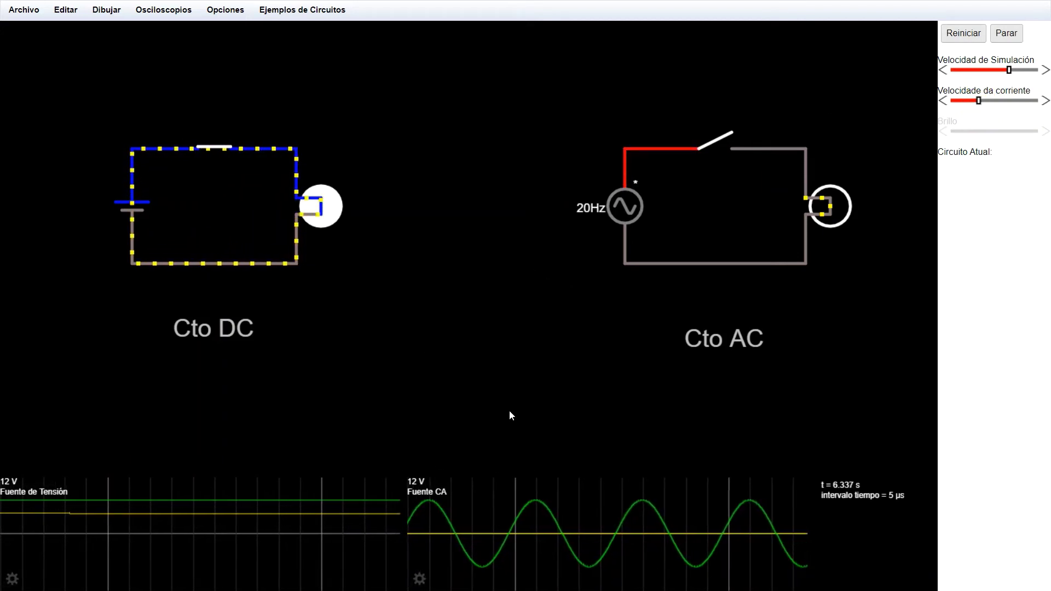
mouse_move(136, 235)
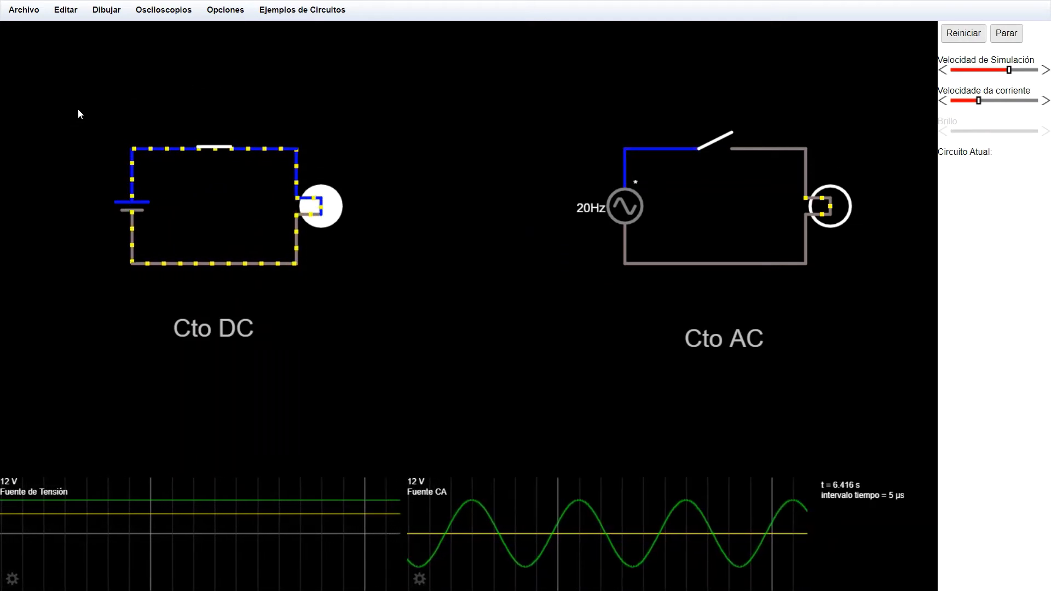
mouse_move(111, 188)
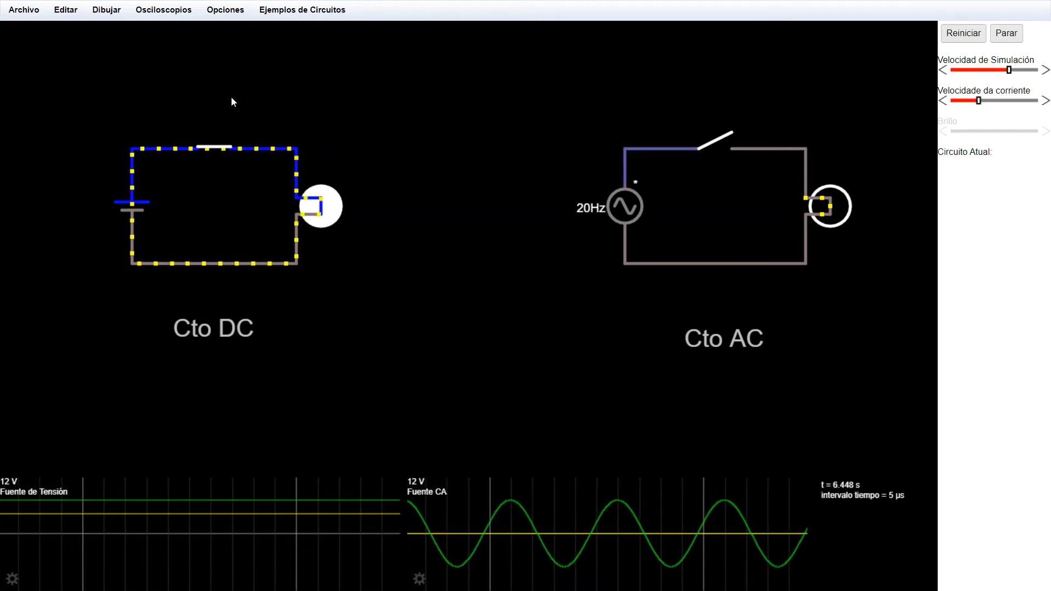
Turn the conventional current direction off and back on to compare both directions of flow in the DC circuit.
click(224, 7)
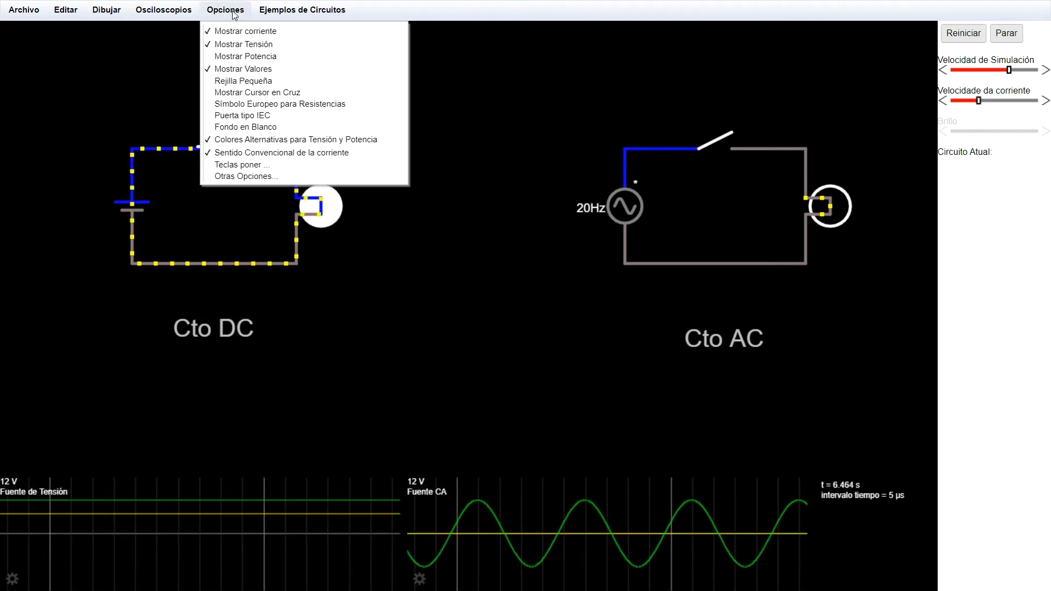
click(242, 153)
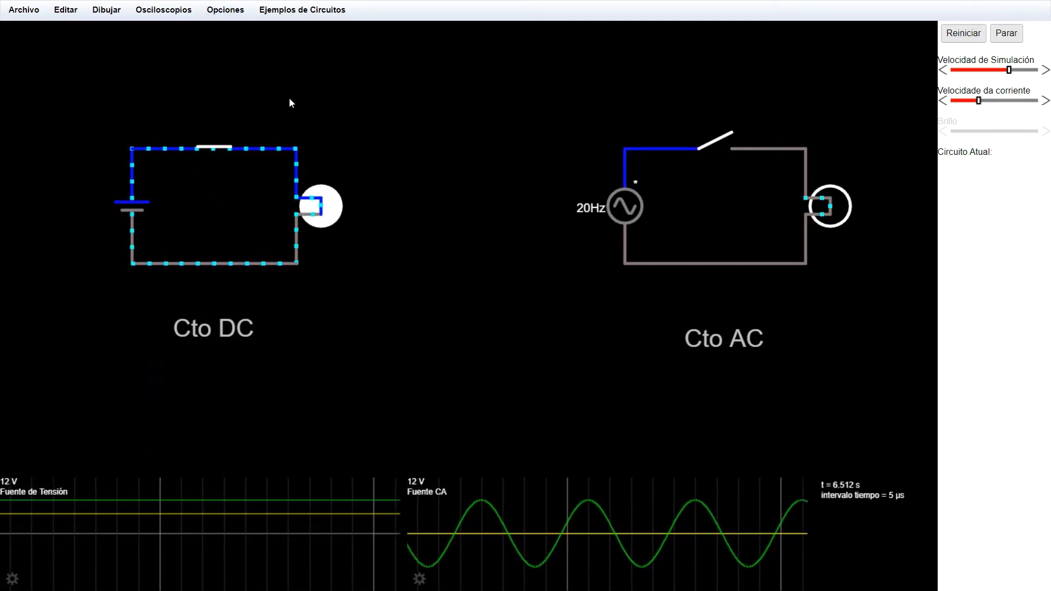
click(226, 10)
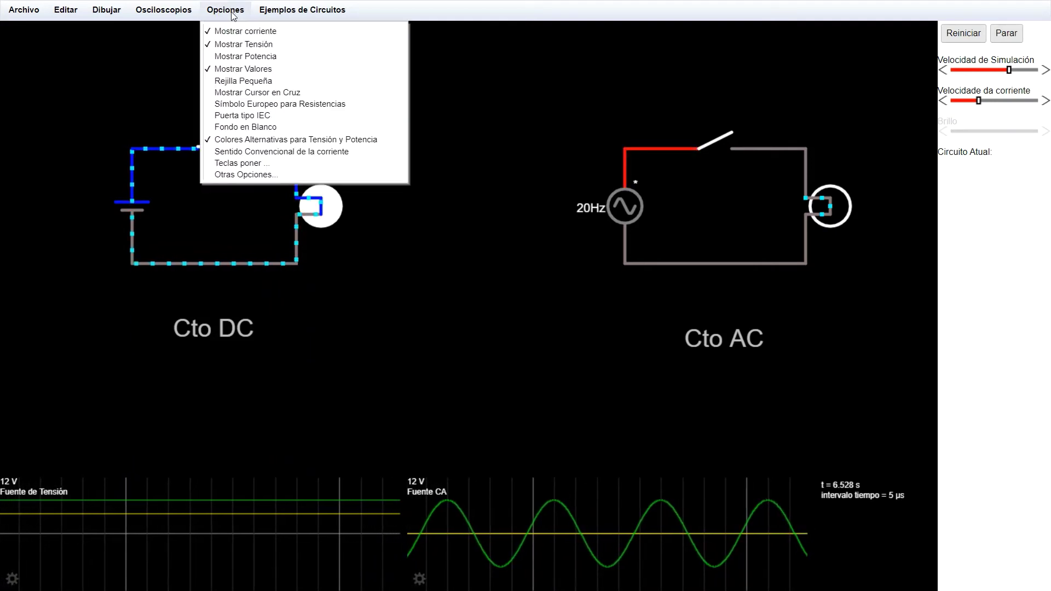
click(248, 153)
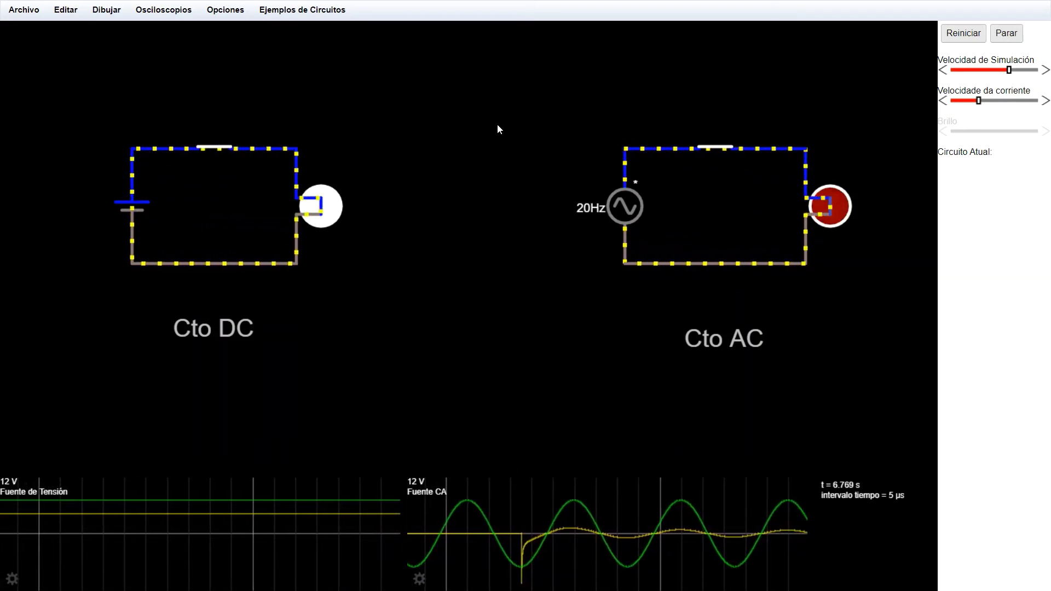
Examine the voltage and current traces of both sources and compare the brightness and readings of the two lamps.
mouse_move(711, 531)
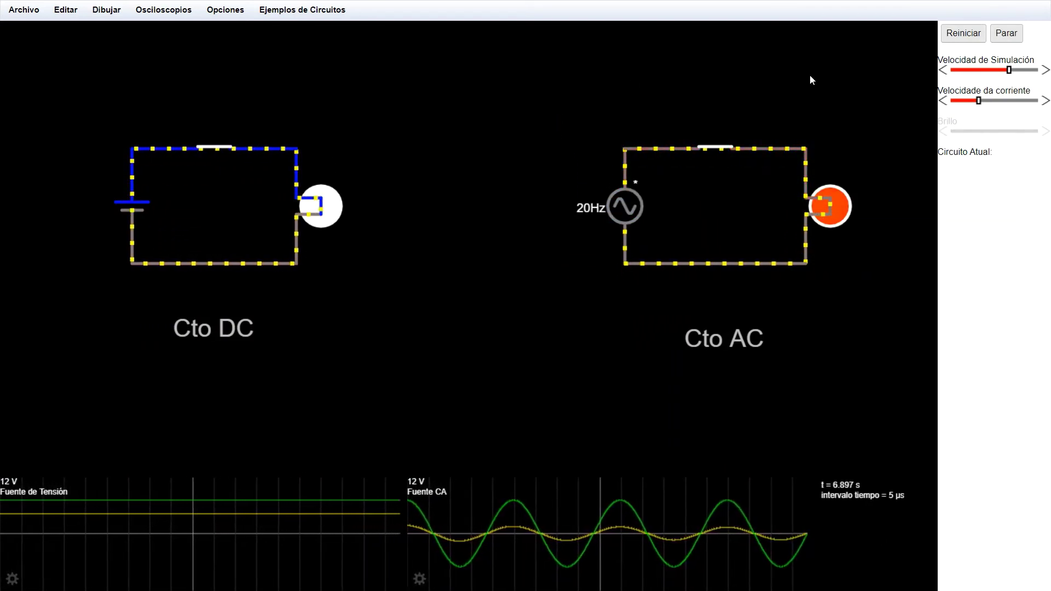
mouse_move(836, 209)
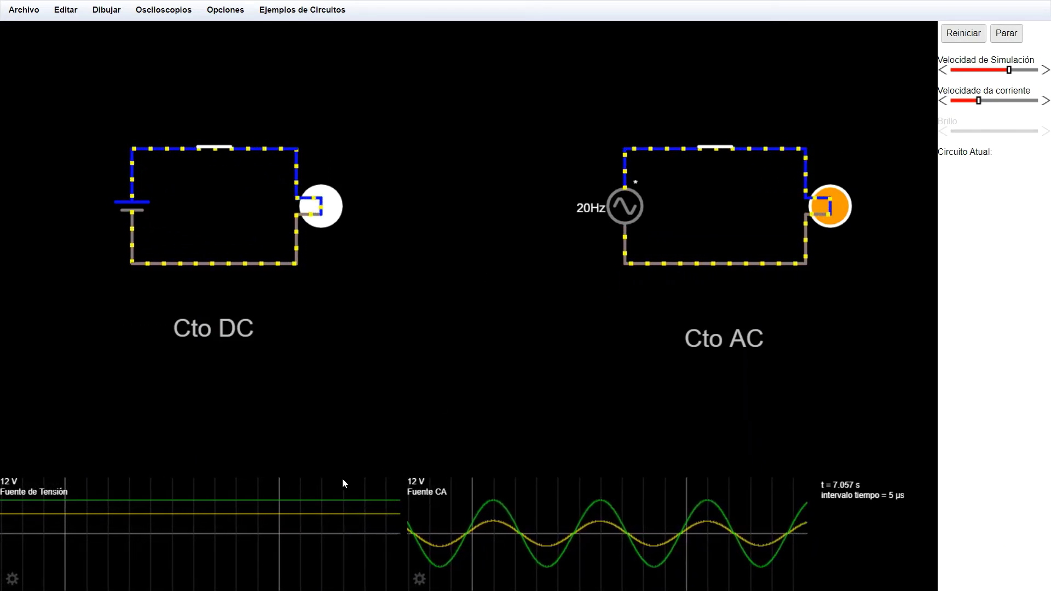
mouse_move(308, 517)
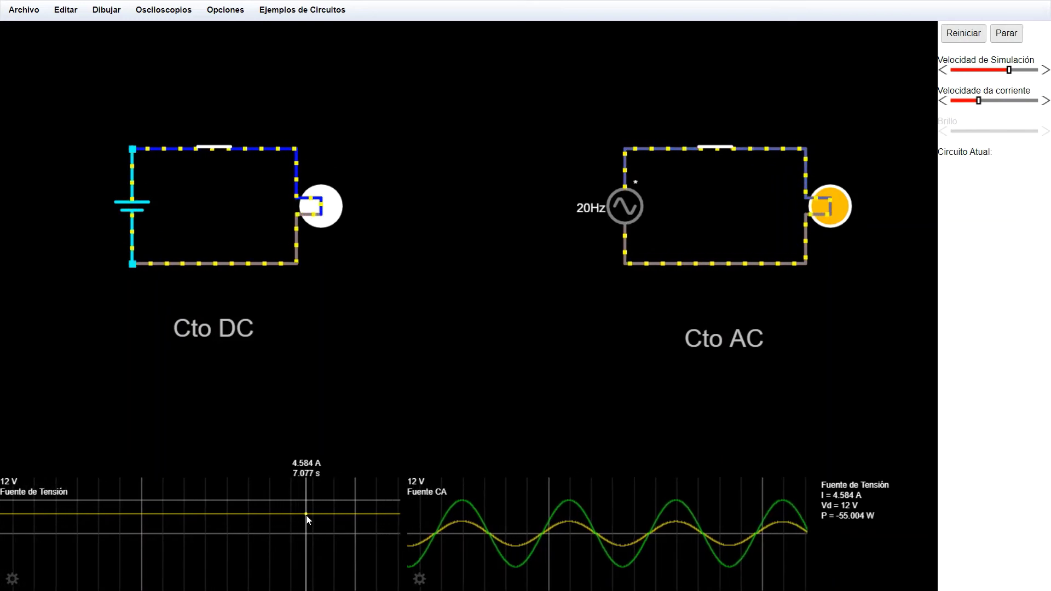
mouse_move(534, 533)
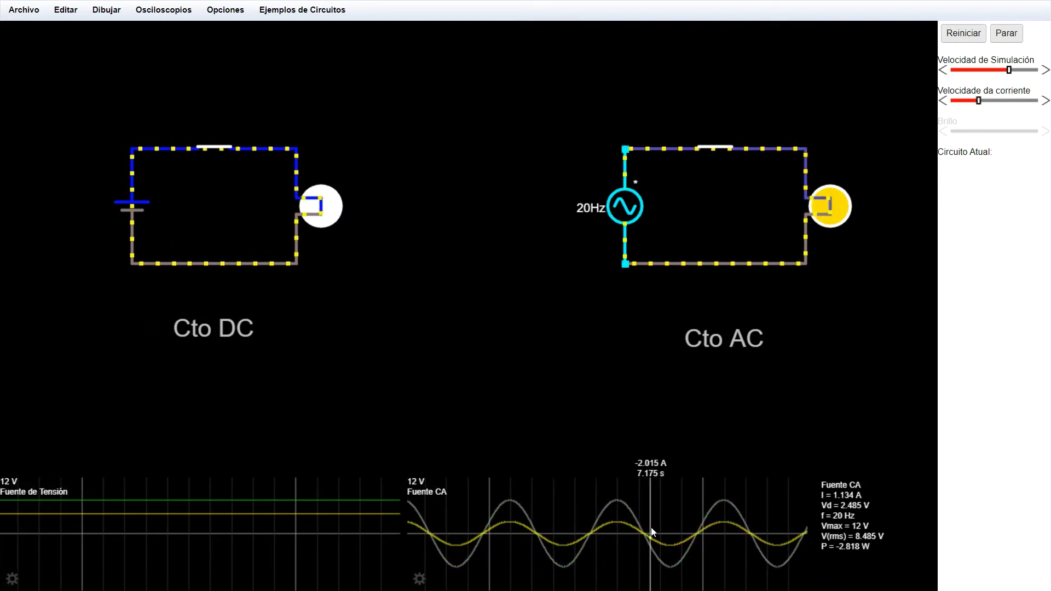
mouse_move(833, 225)
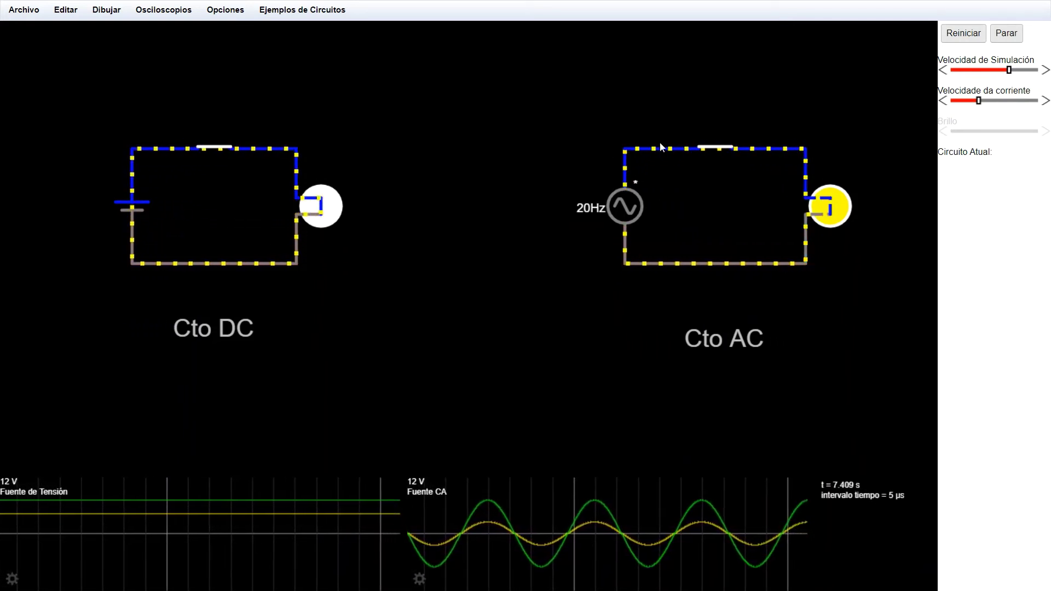
mouse_move(322, 206)
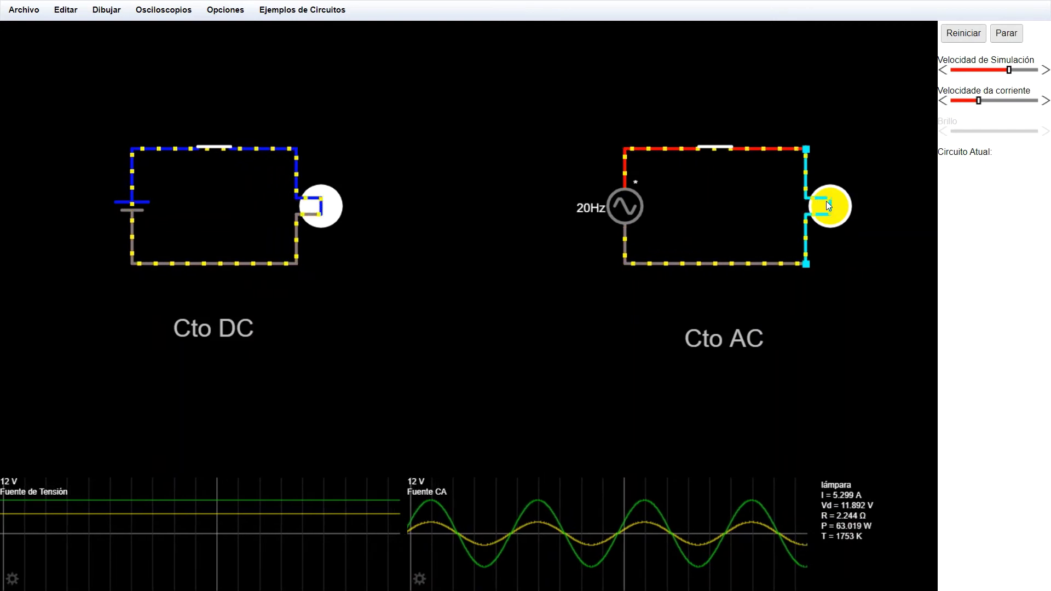
Select the whole AC circuit together with its "Cto AC" label and move it closer to the DC circuit.
drag(554, 113, 903, 377)
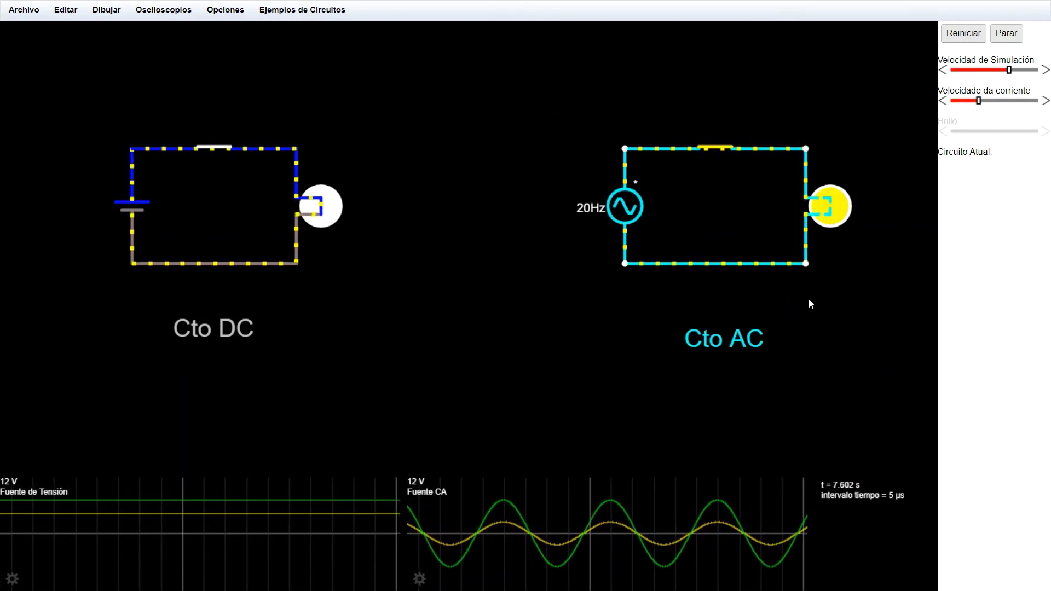
drag(784, 263, 683, 258)
click(785, 320)
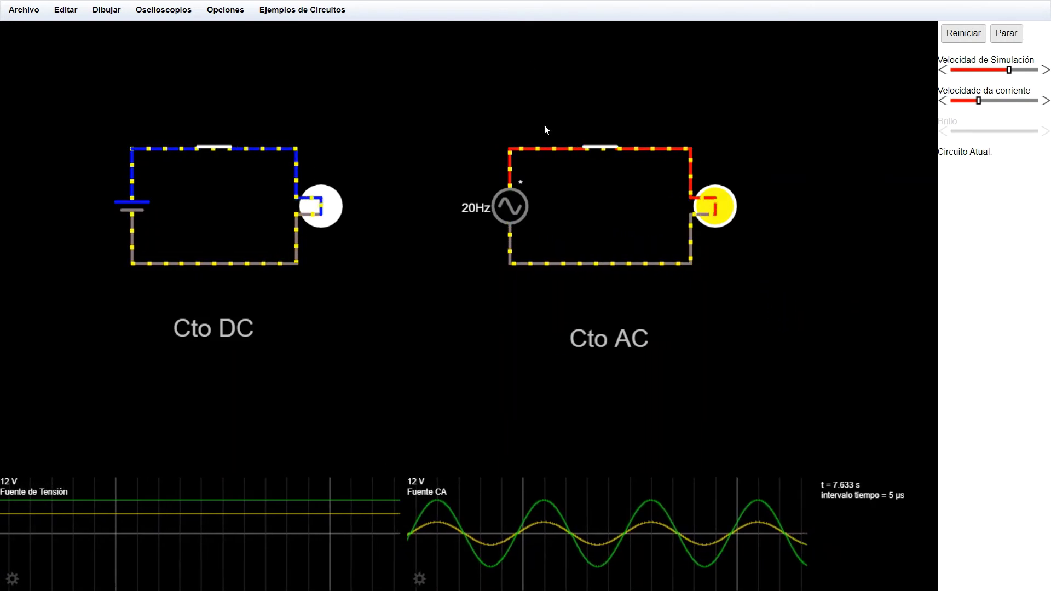
Compare the readings of the DC lamp with those of the AC lamp and AC source.
mouse_move(735, 186)
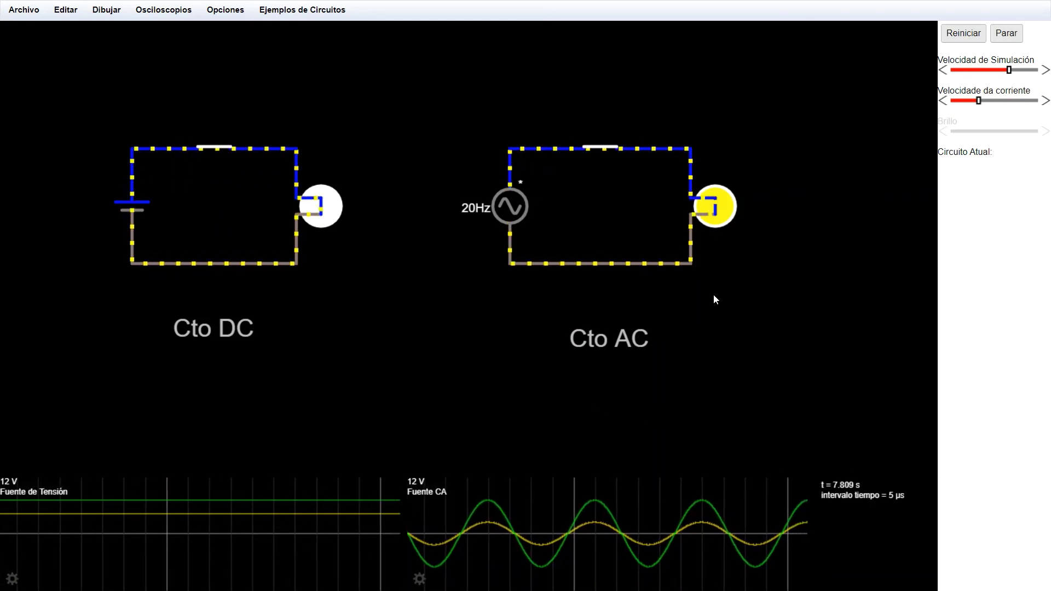
mouse_move(721, 248)
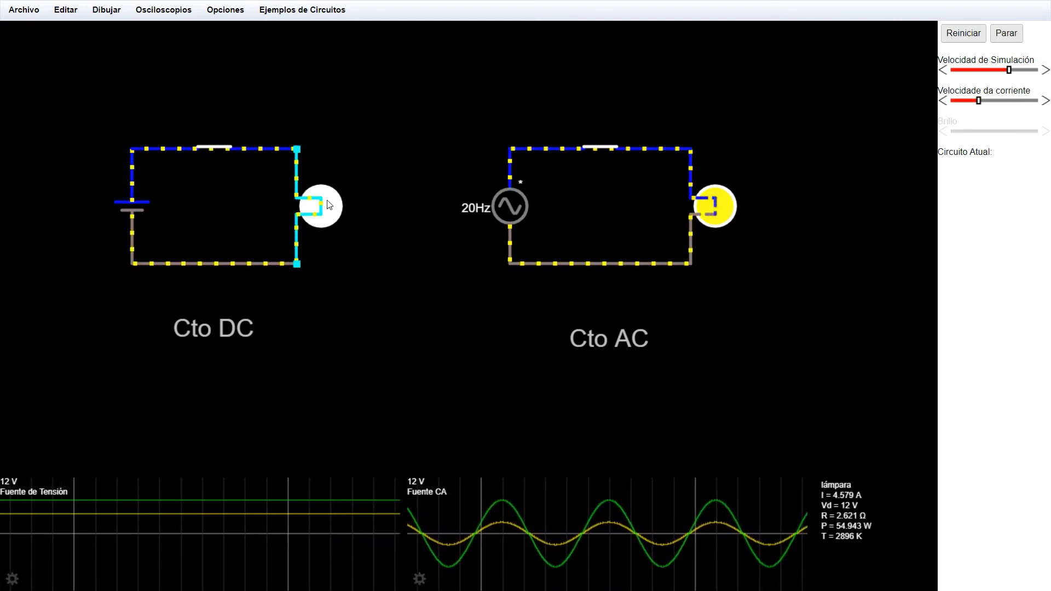
mouse_move(705, 216)
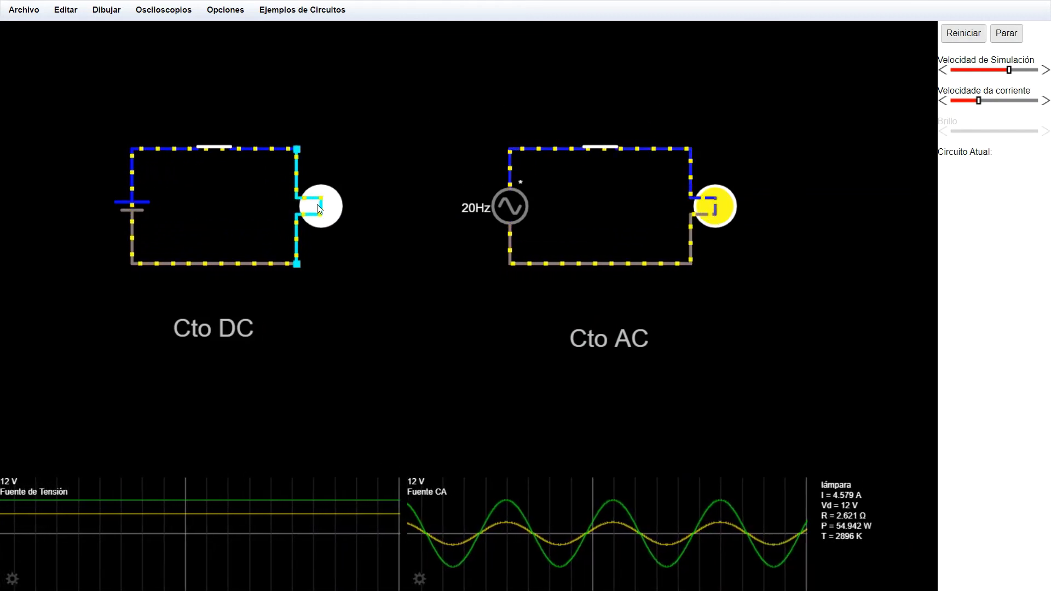
mouse_move(693, 151)
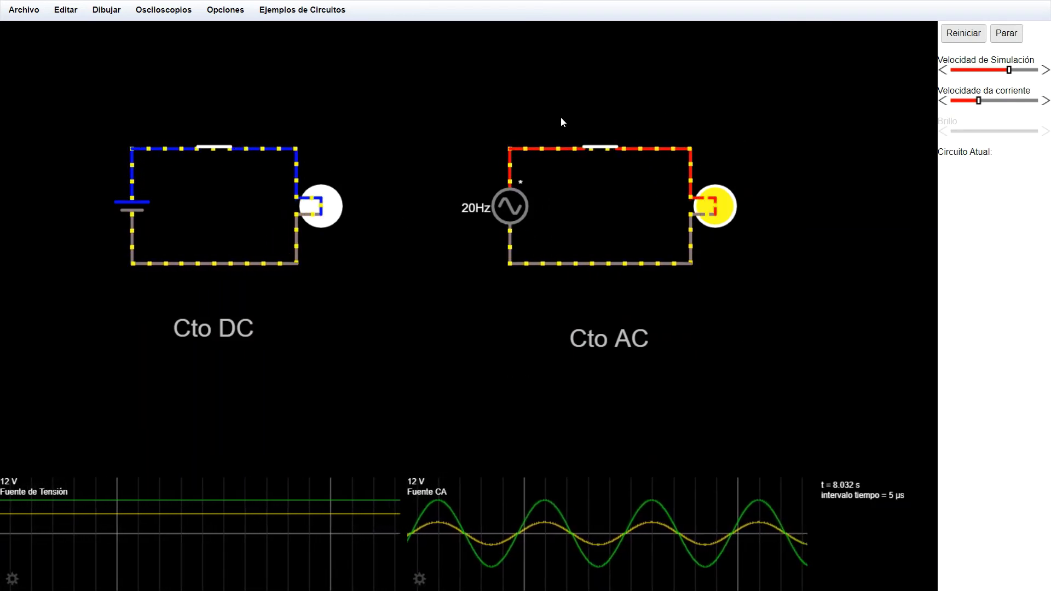
mouse_move(508, 216)
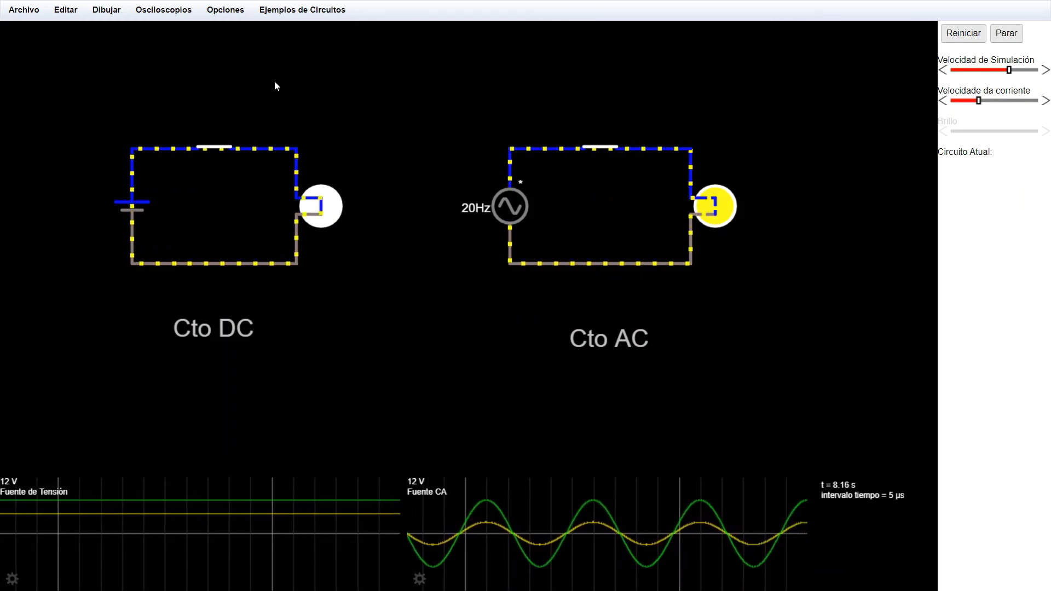
click(228, 15)
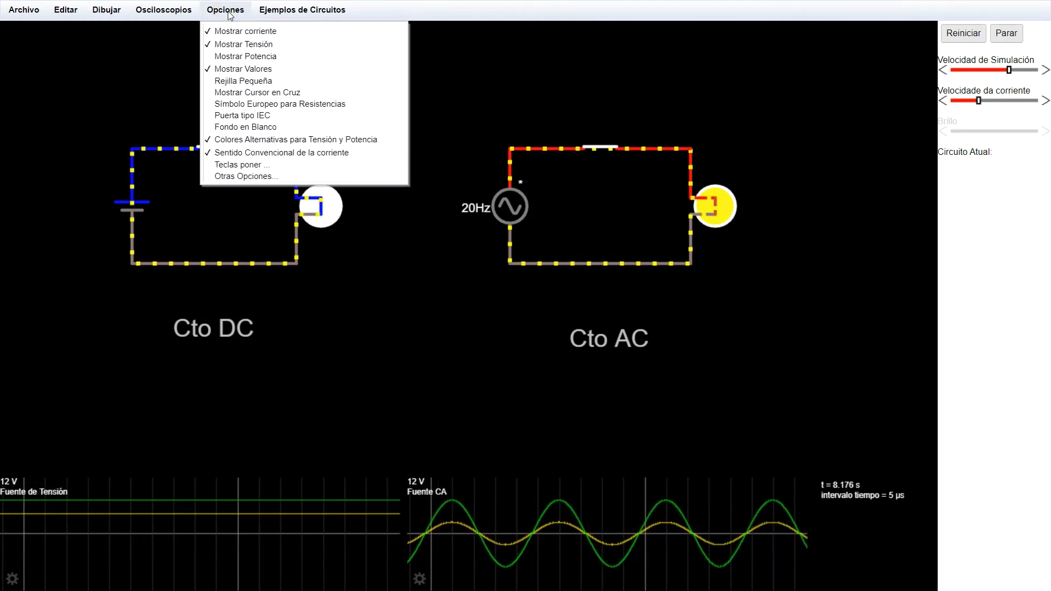
click(212, 40)
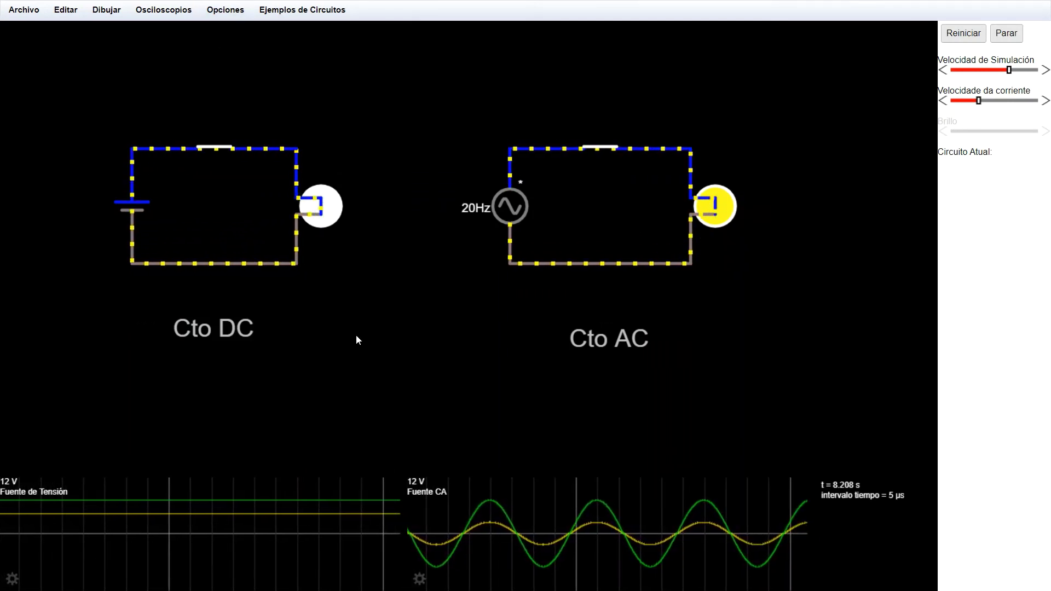
Add a new text label between the two circuits and move it down below the "Cto DC" and "Cto AC" labels.
key(t)
click(339, 385)
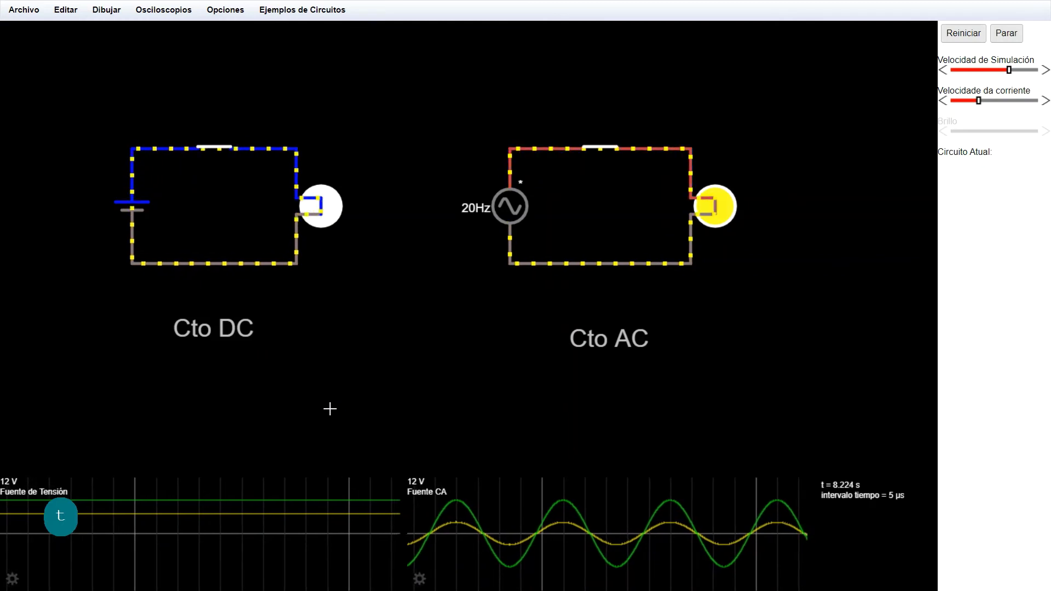
click(340, 328)
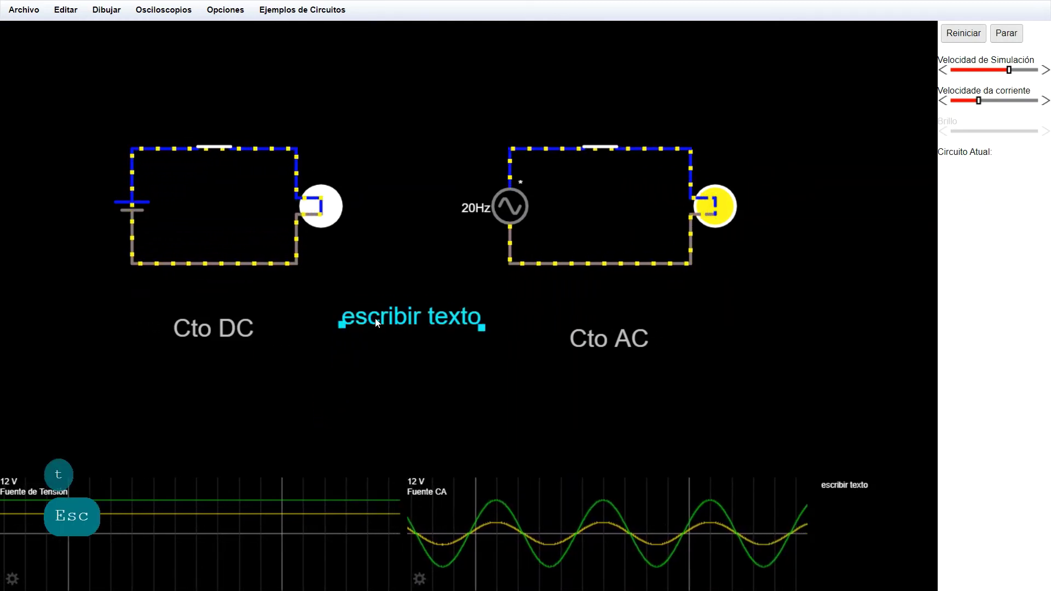
drag(377, 323, 376, 386)
Change the new label's text to "Vrms = Vp/ raiz cuadrada de 2" and centre it beneath the two circuits.
double_click(379, 387)
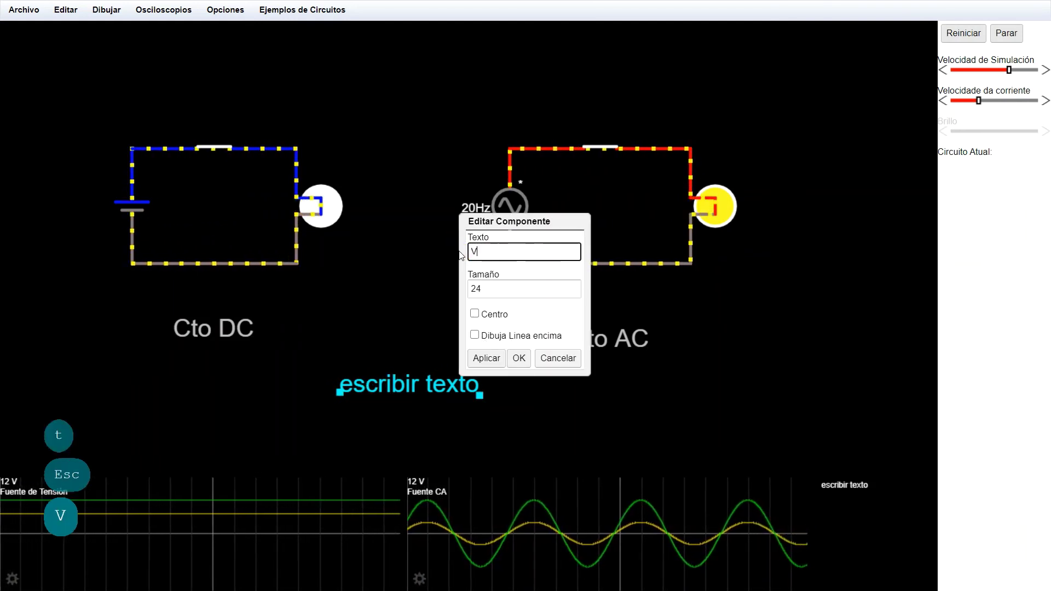
text(s)
key(BackSpace)
text(,)
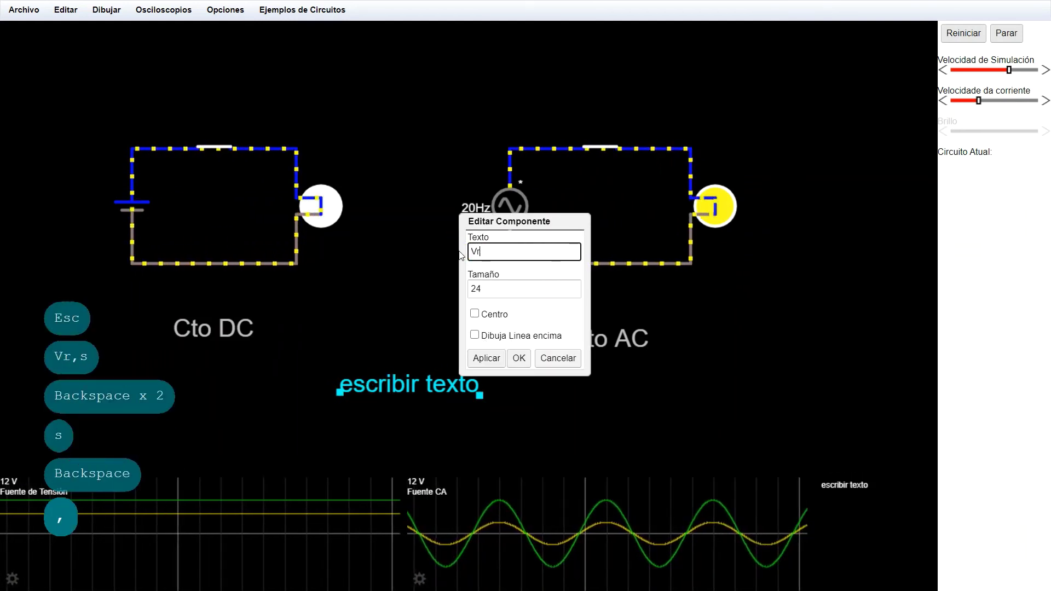
text(s)
key(BackSpace)
key(BackSpace)
text(ms)
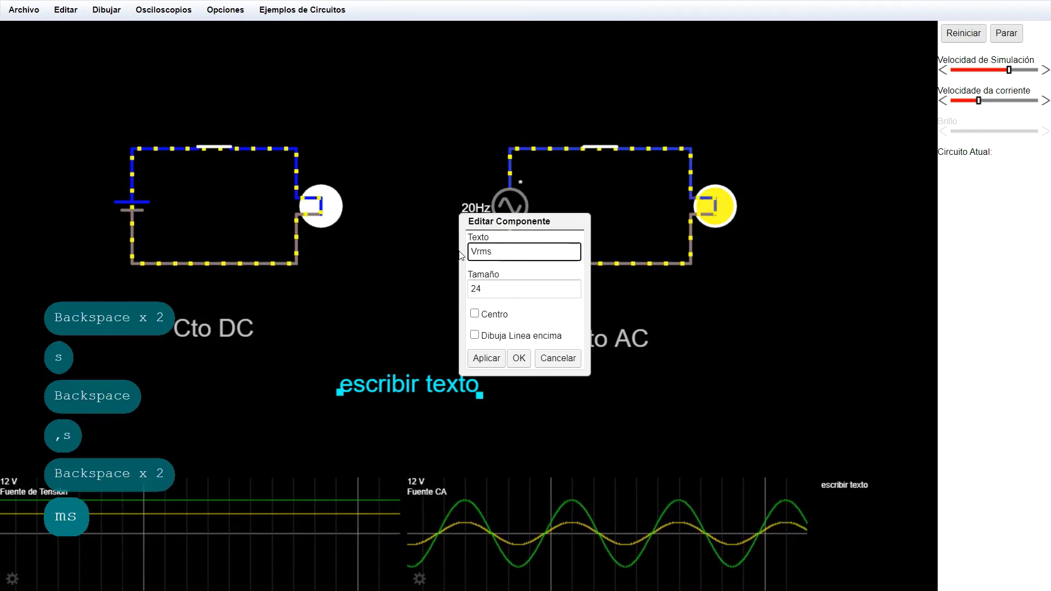
text( =)
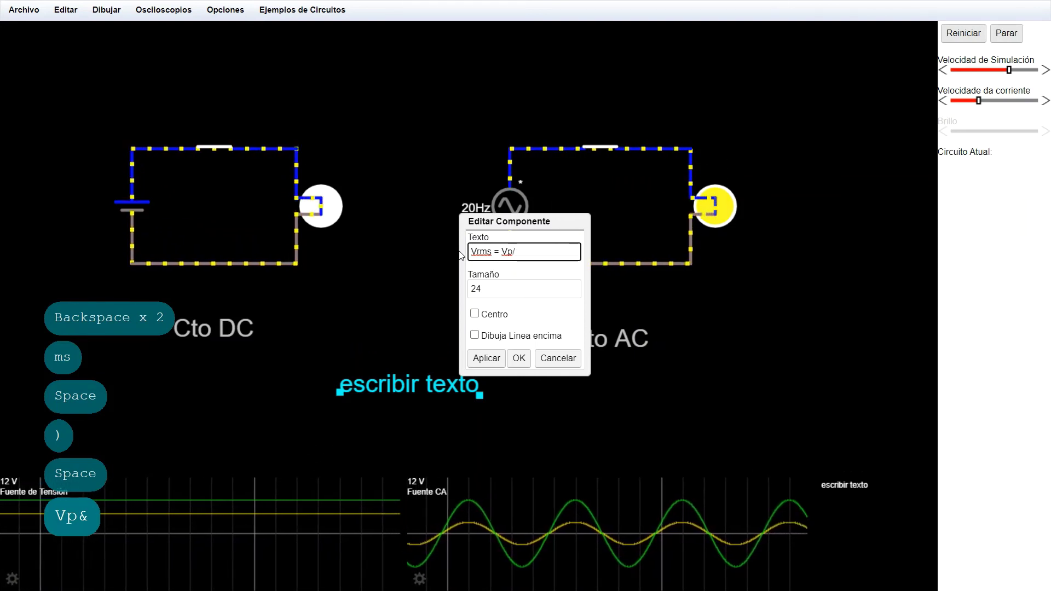
text(Vp/ )
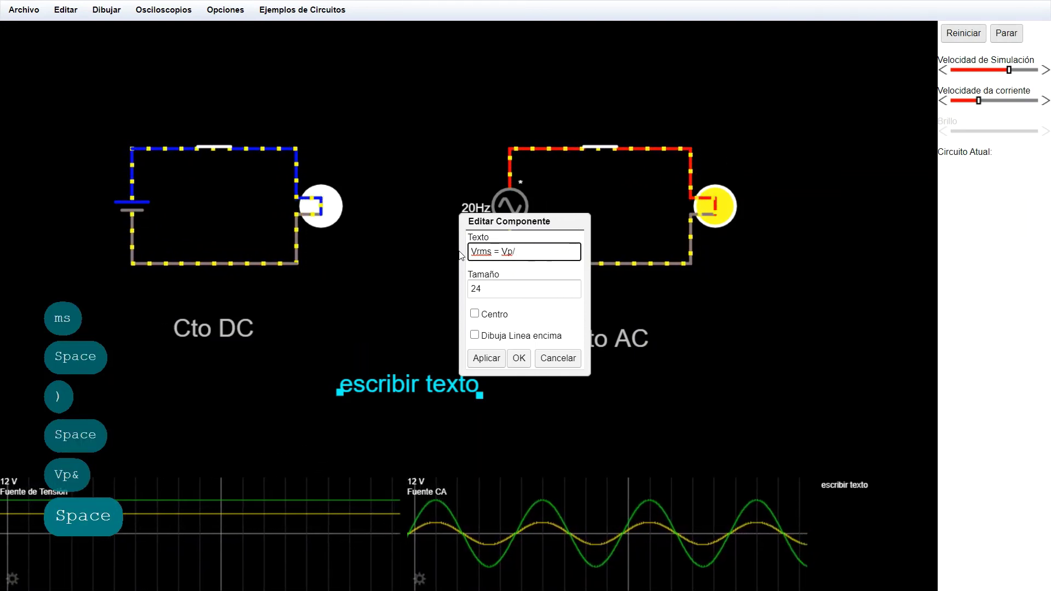
text(raiz)
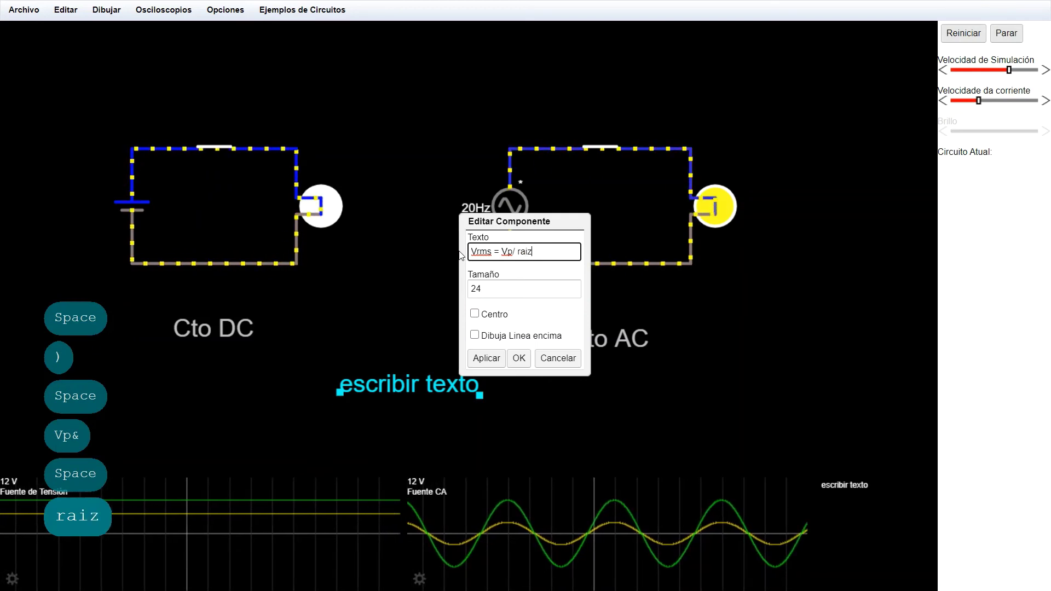
text( cuadrada )
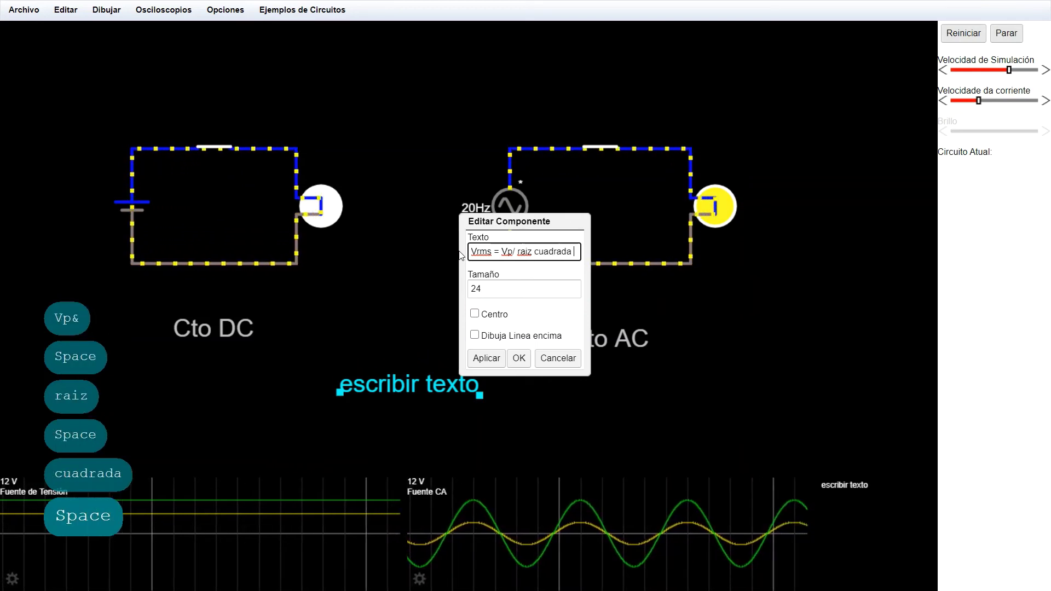
text(de 2)
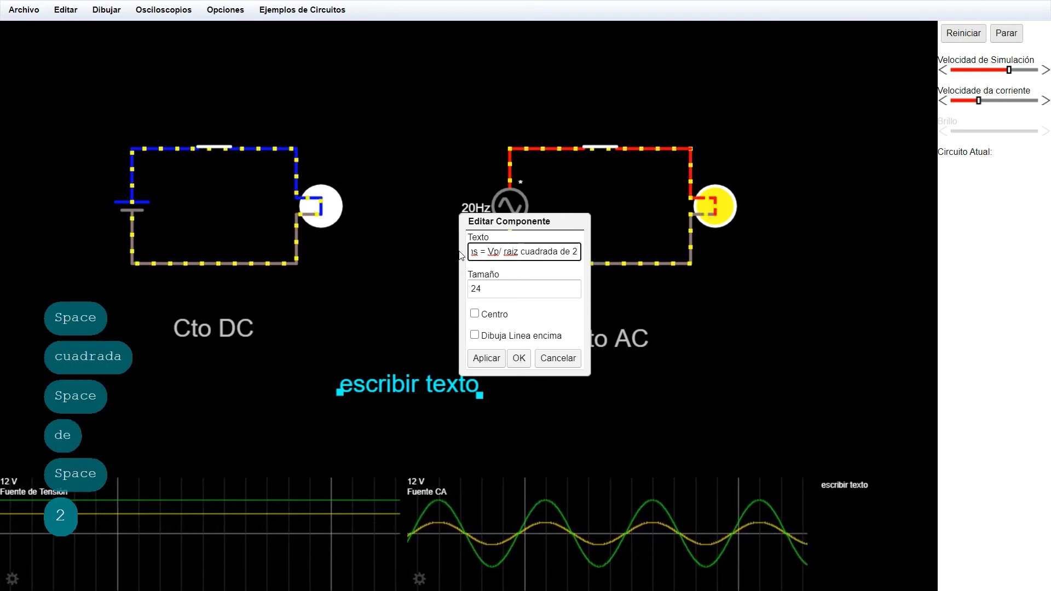
click(519, 361)
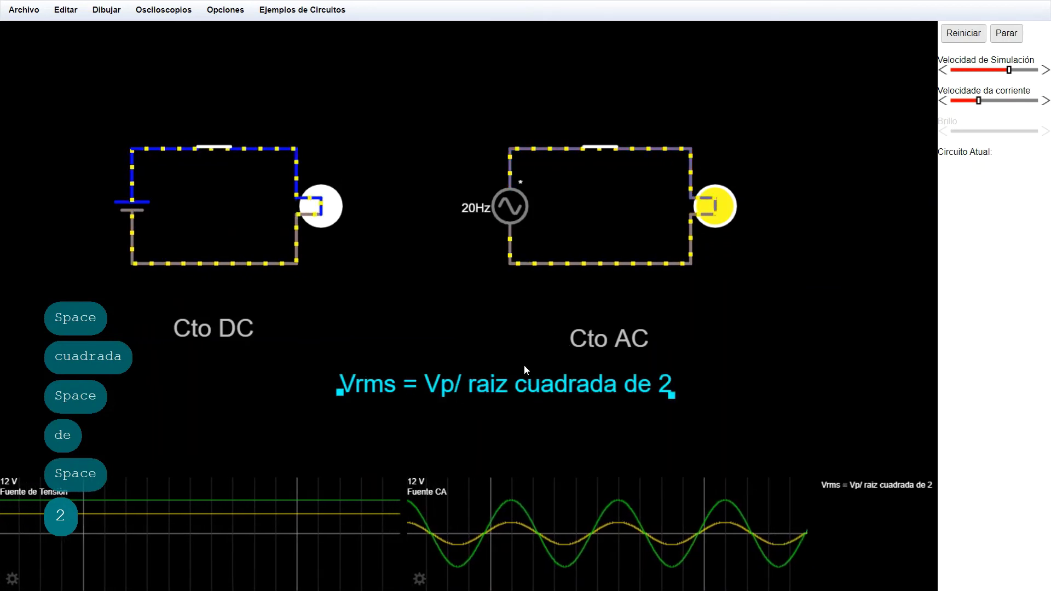
drag(512, 385, 430, 396)
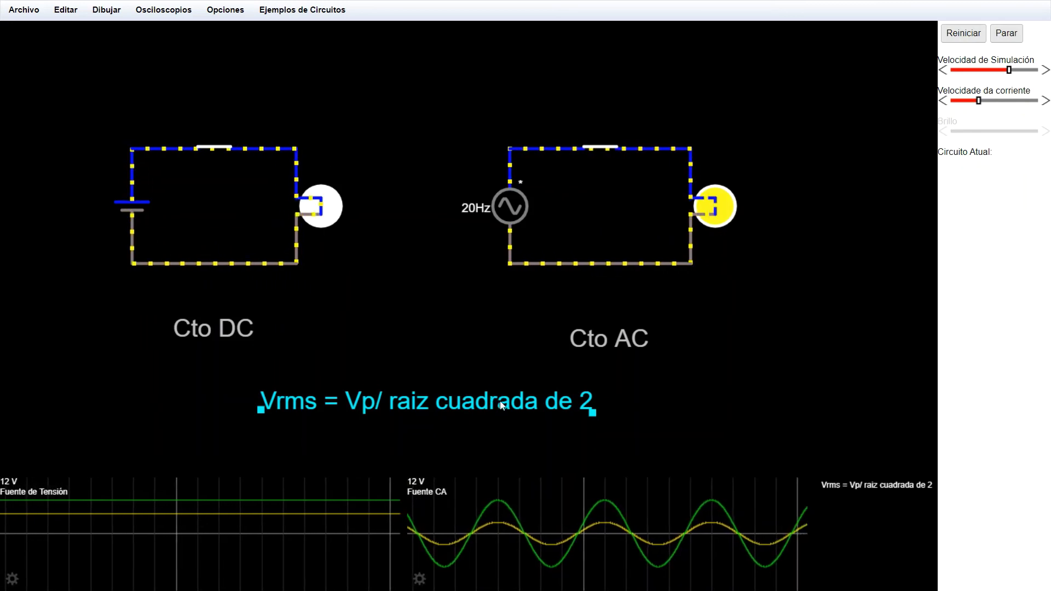
Set the DC circuit's voltage source to 8.48 V.
mouse_move(705, 231)
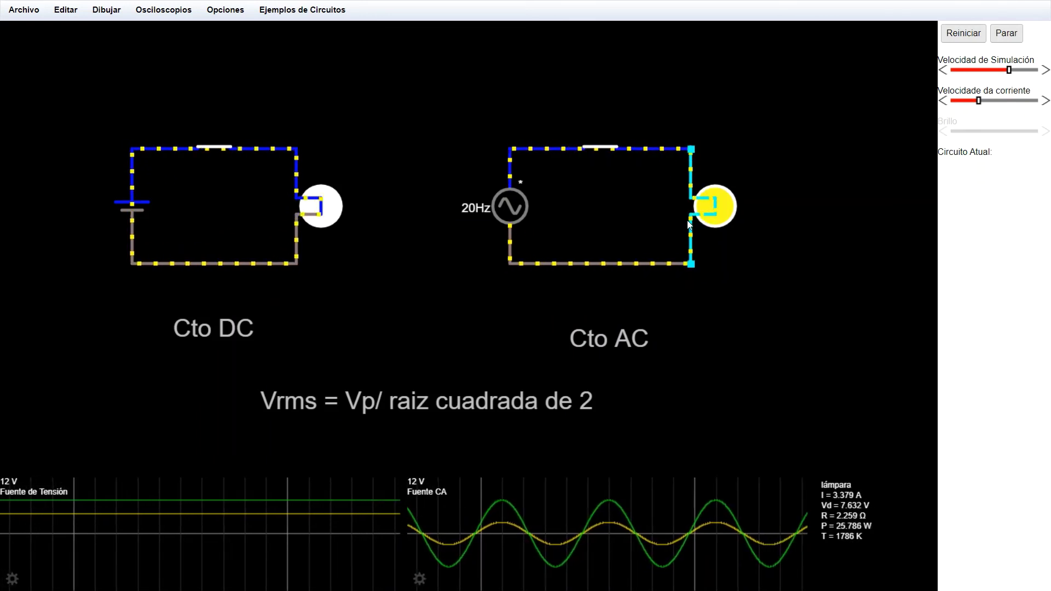
mouse_move(523, 220)
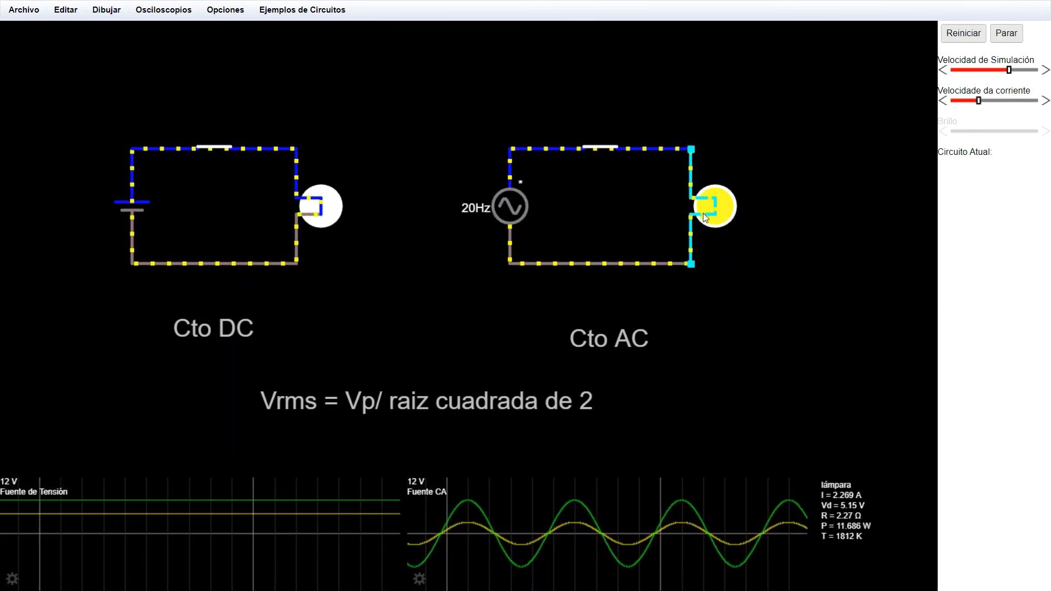
double_click(132, 211)
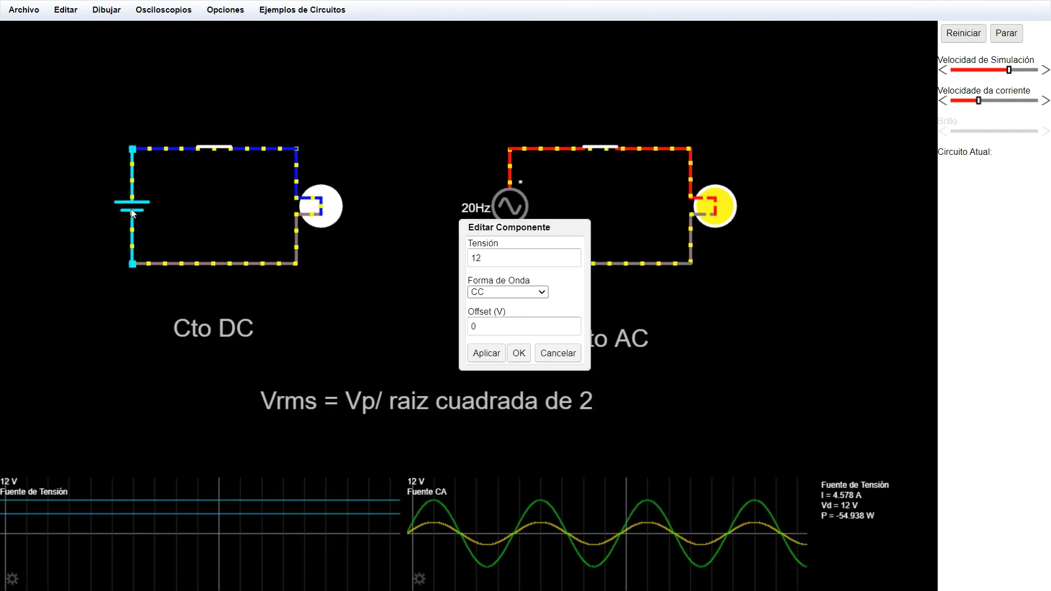
click(427, 253)
text(8.48)
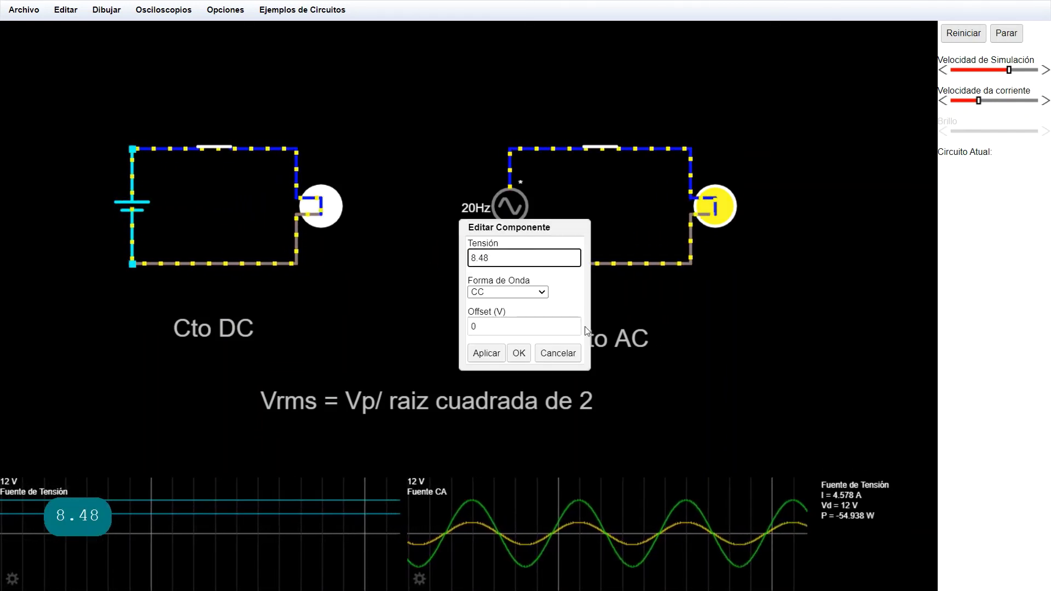
click(519, 353)
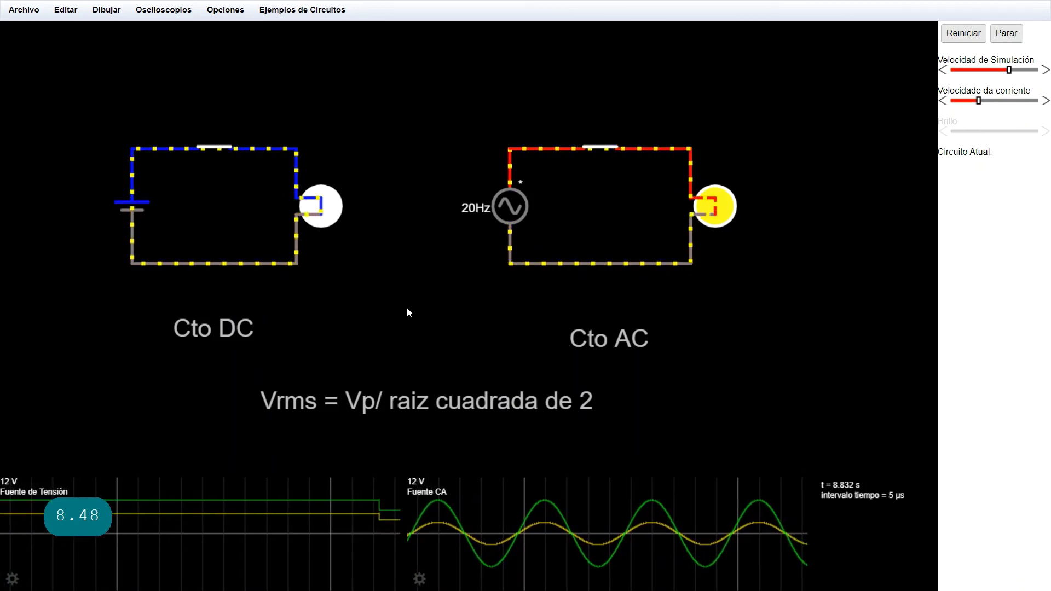
Compare the DC lamp's readings, source trace and brightness with those of the AC lamp.
mouse_move(322, 217)
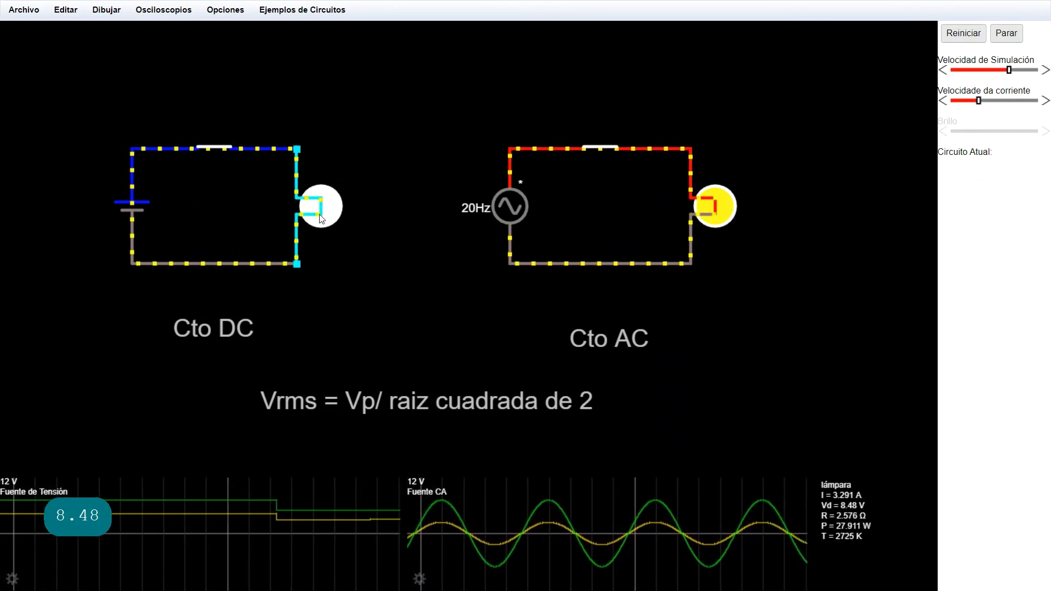
mouse_move(258, 520)
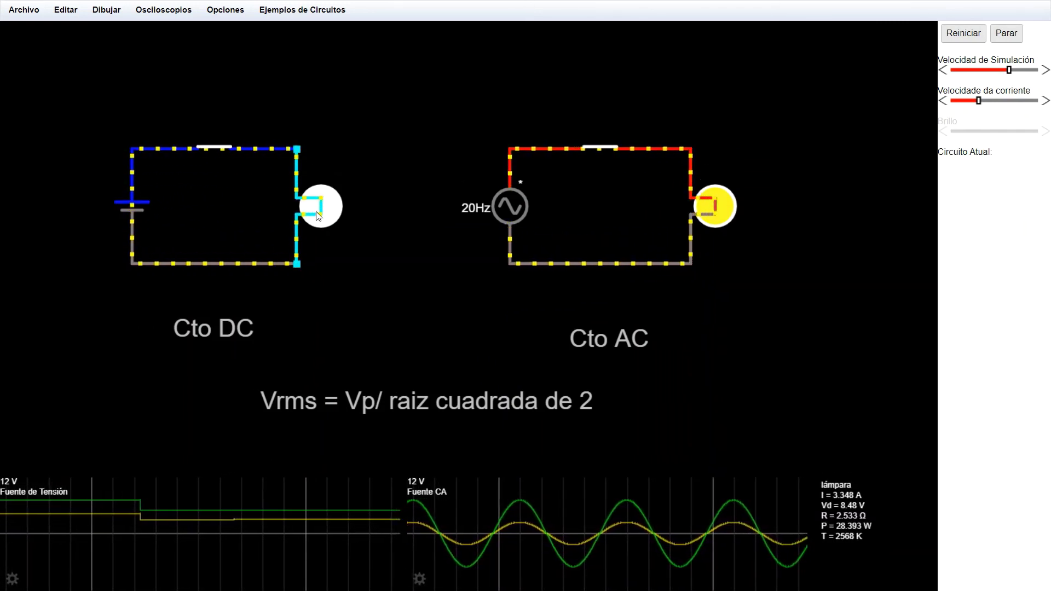
mouse_move(711, 213)
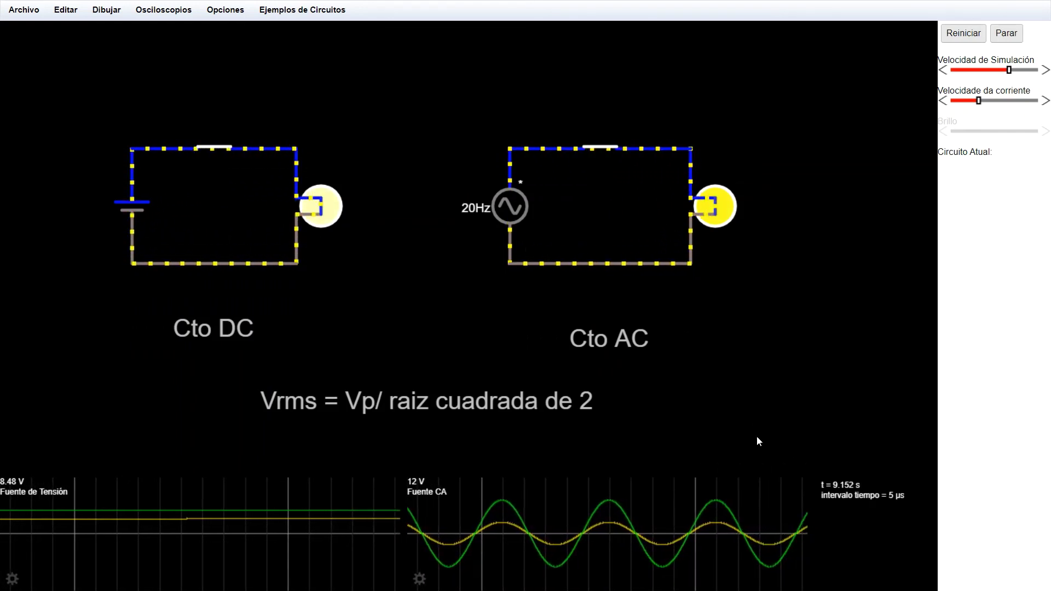
mouse_move(296, 256)
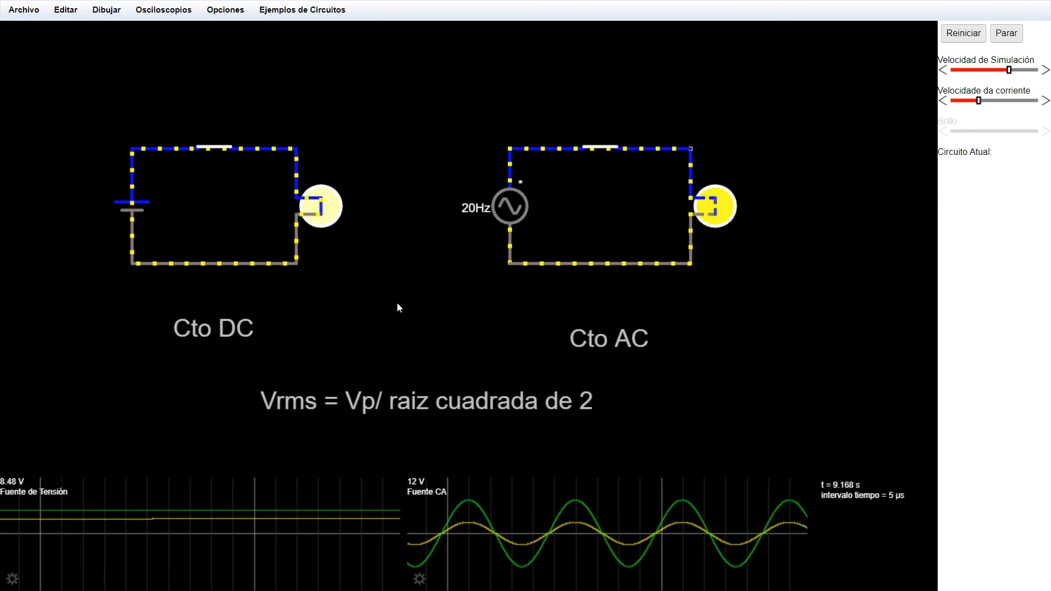